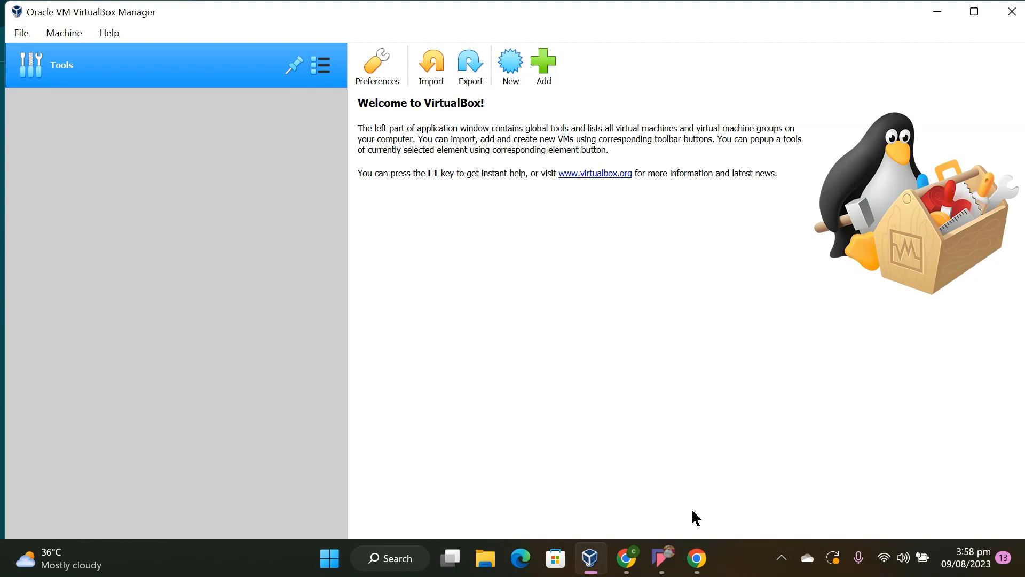
Switch to Google Chrome and open the ubuntu.com website
mouse_move(635, 566)
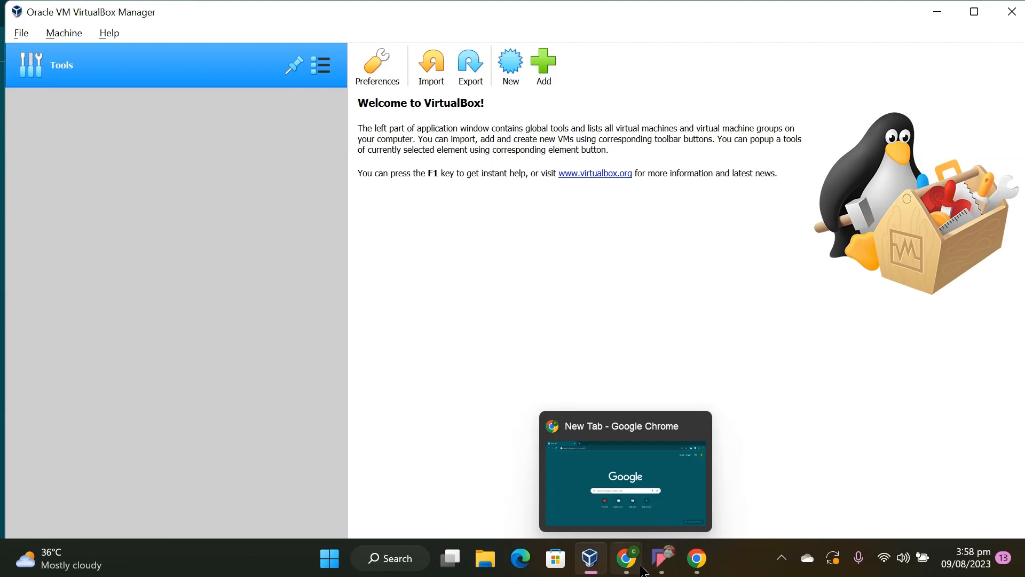
click(637, 568)
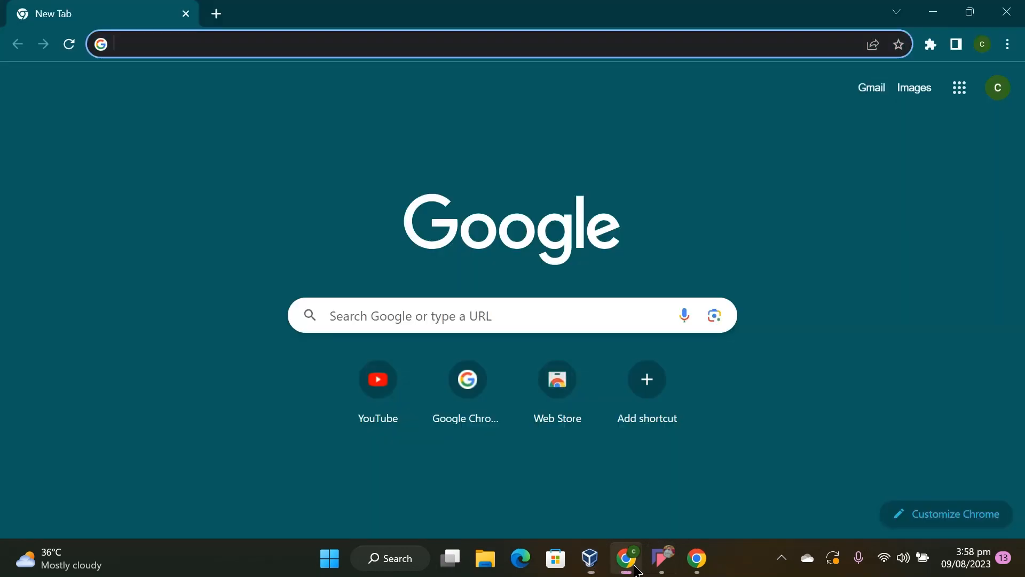
click(527, 35)
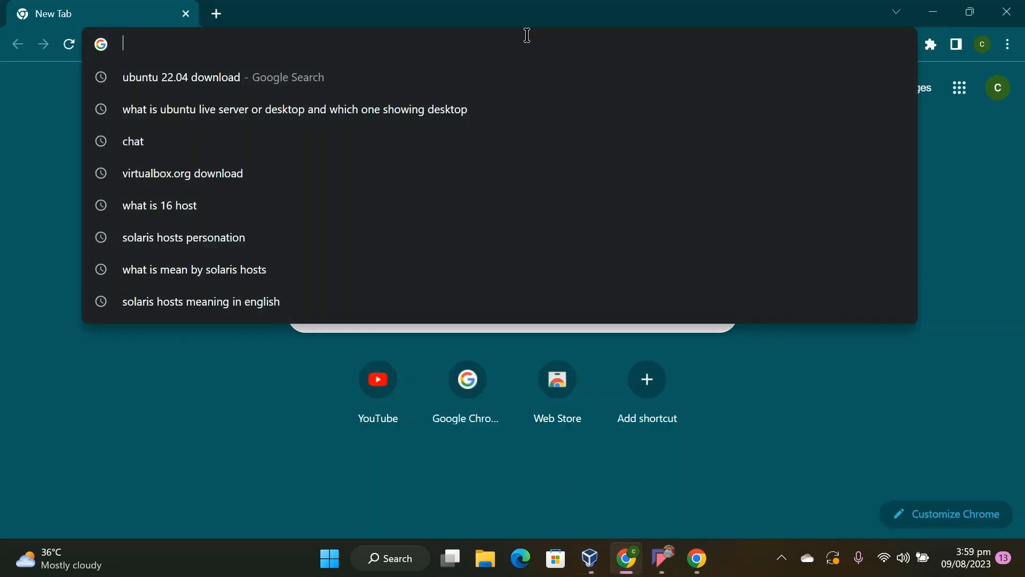
text(ub)
key(Return)
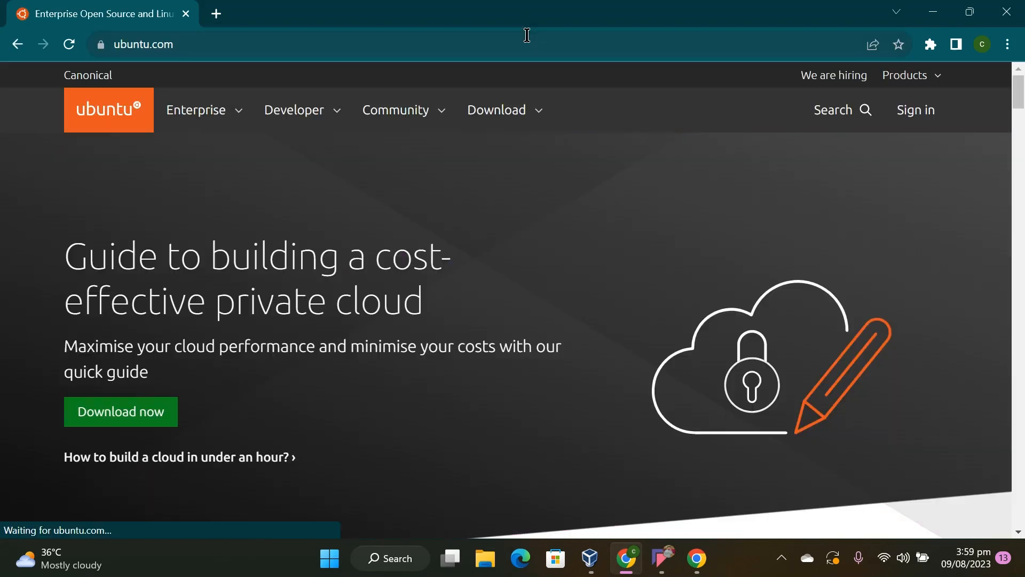
Start downloading Ubuntu Desktop 22.04.2 from the site's desktop download page, and pause the running download
click(515, 122)
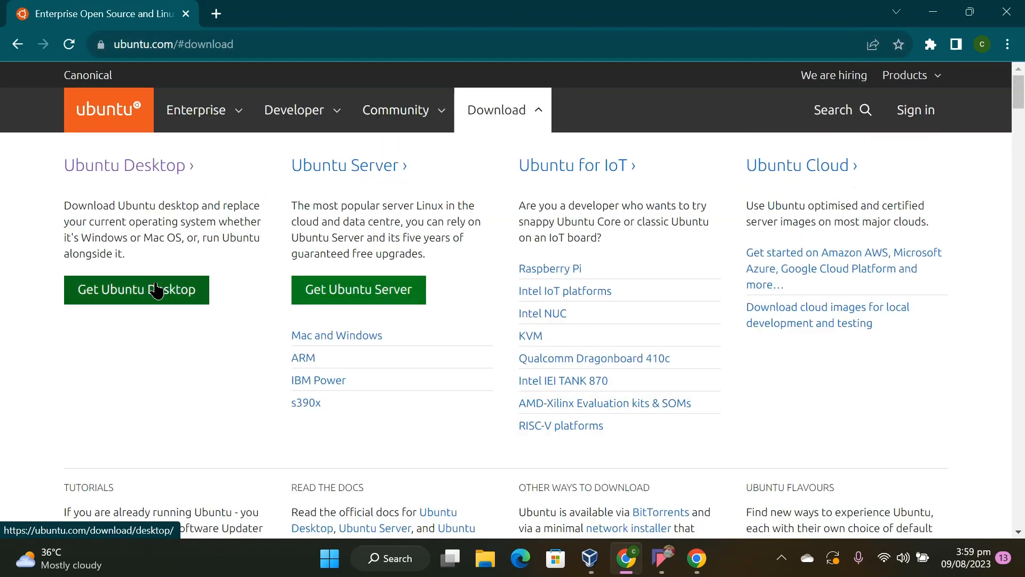
click(156, 291)
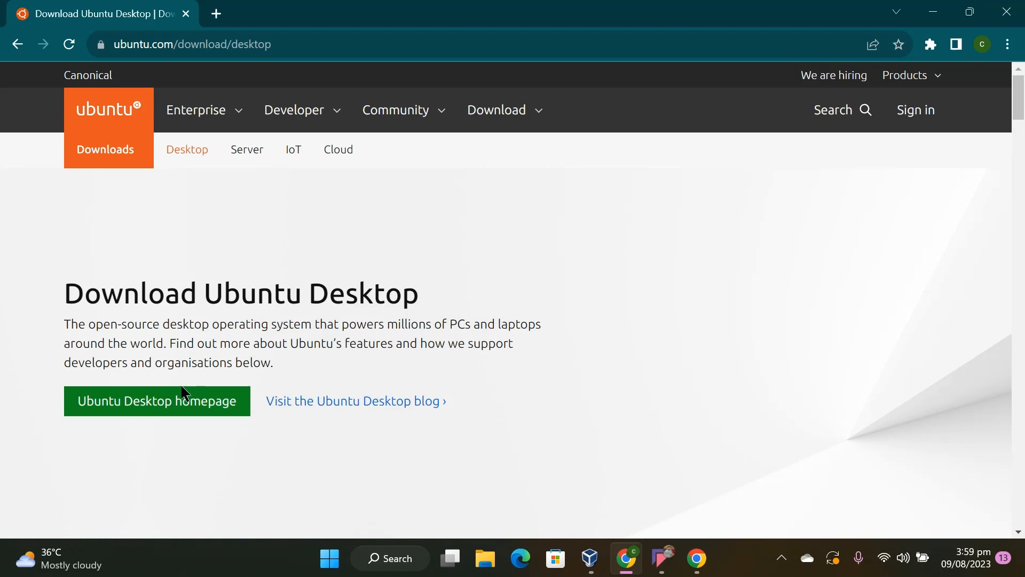
scroll(782, 288, down, 6)
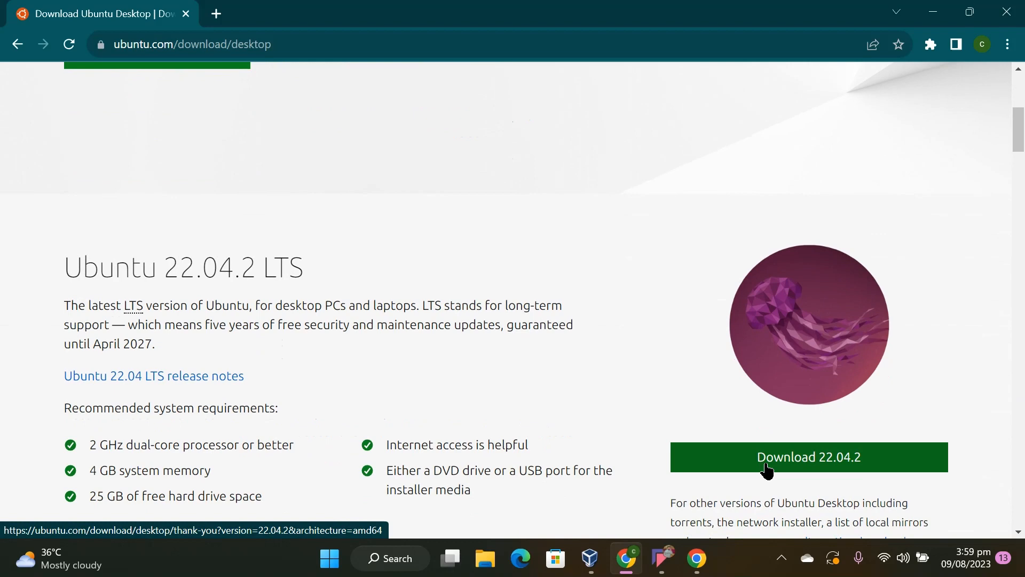
click(766, 465)
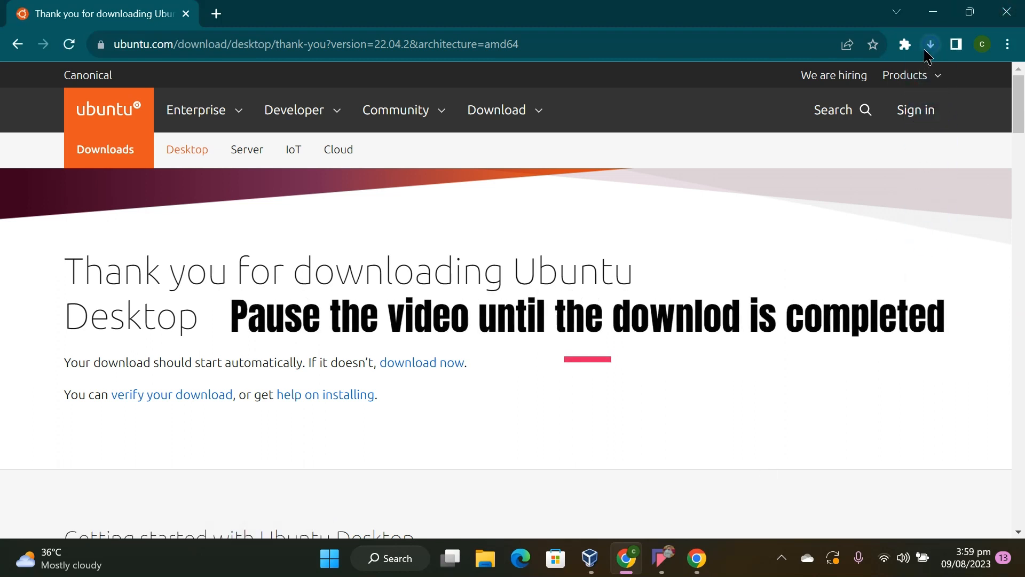
click(929, 47)
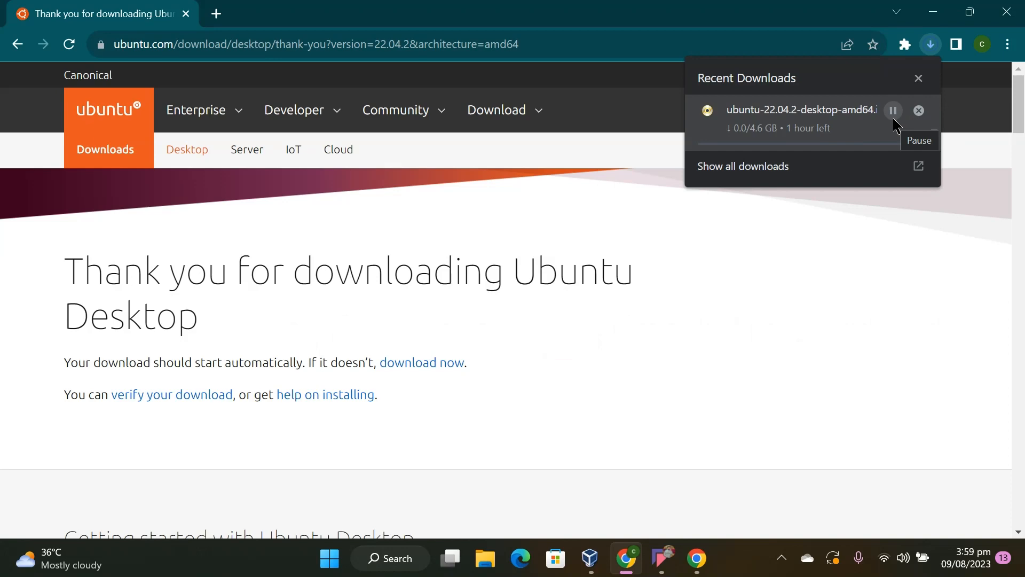
click(894, 120)
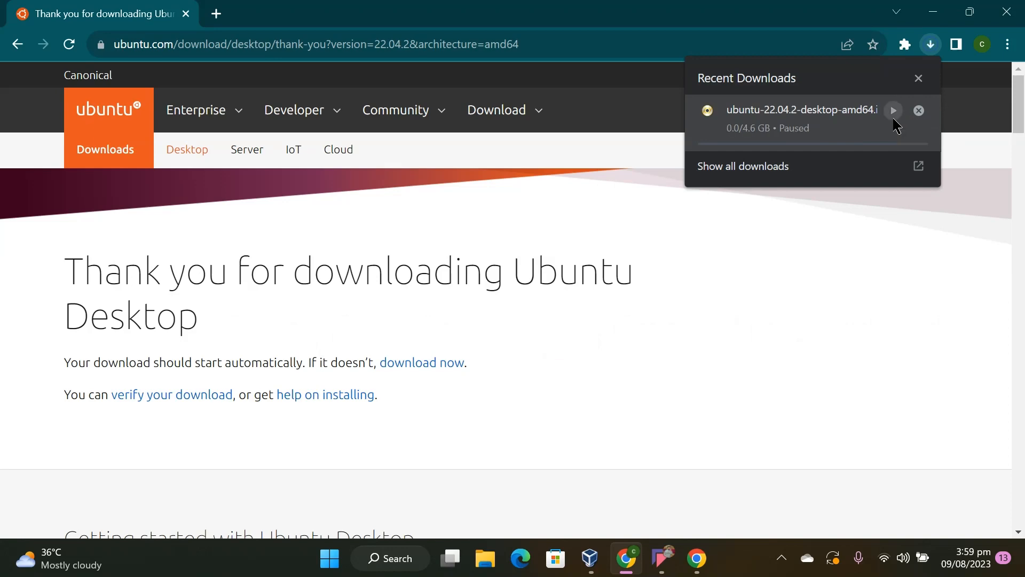
Switch to VirtualBox Manager and try to create a new Linux virtual machine named ubuntu
click(576, 568)
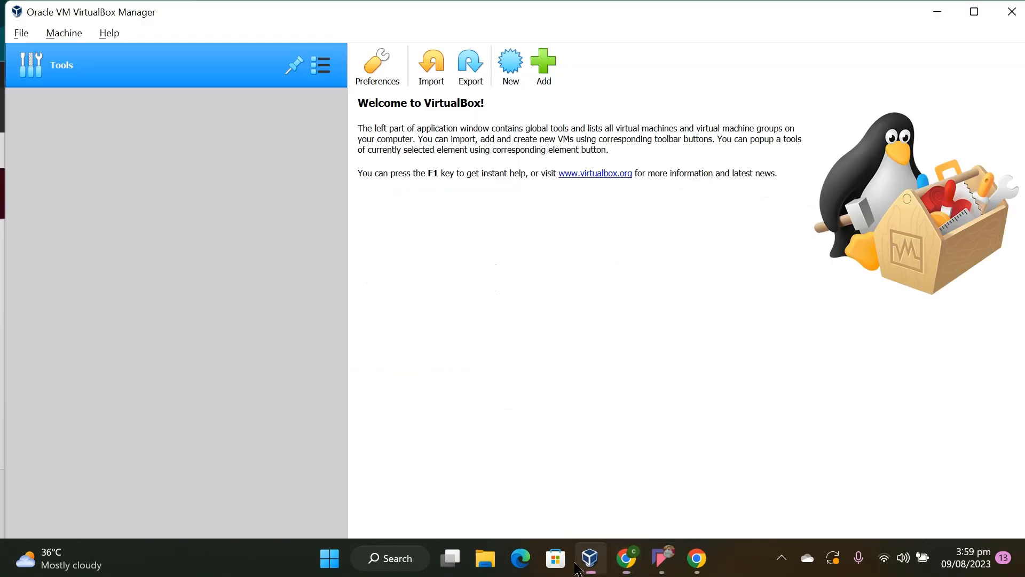
click(512, 66)
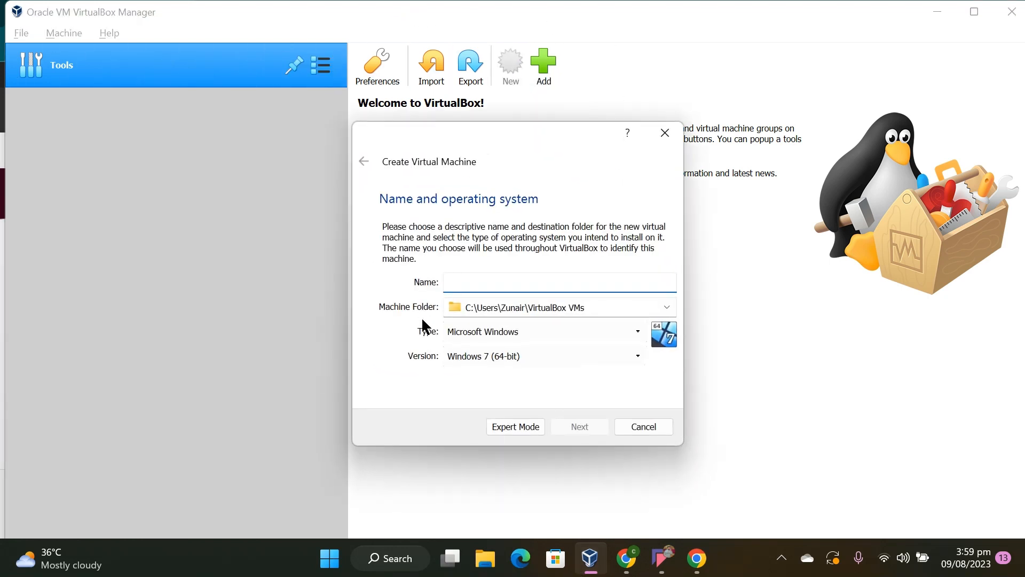
text(ubu)
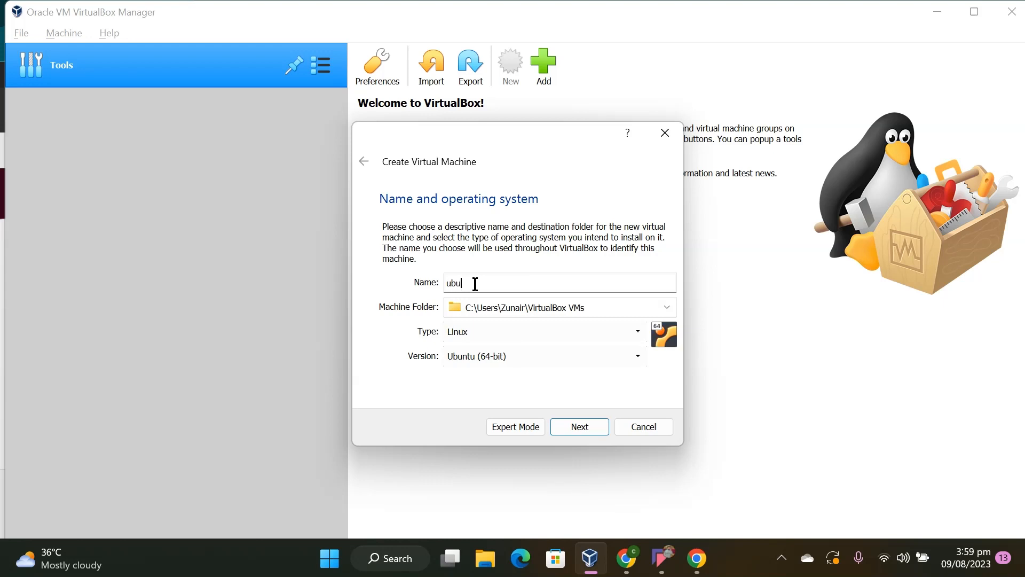
text(ntu)
click(581, 427)
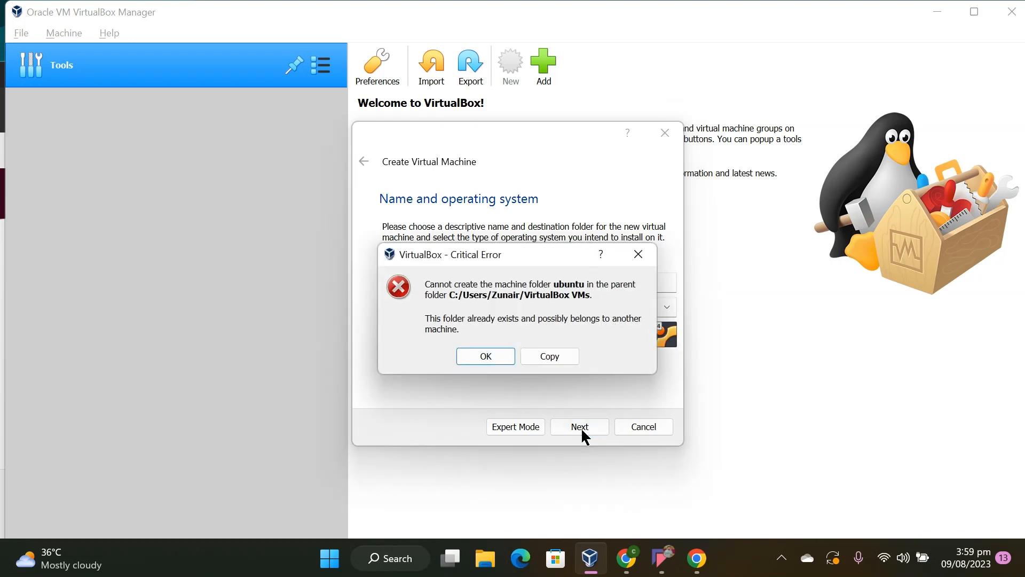
click(488, 357)
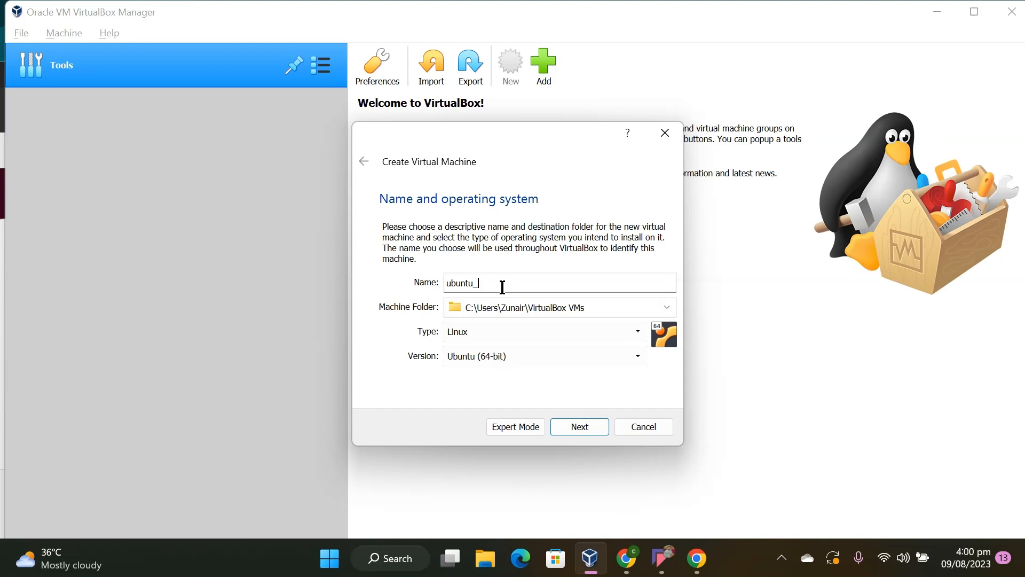
Change the new machine's name to ubuntu_cloud and allocate 3010 MB of memory to it
text(cloud)
click(590, 427)
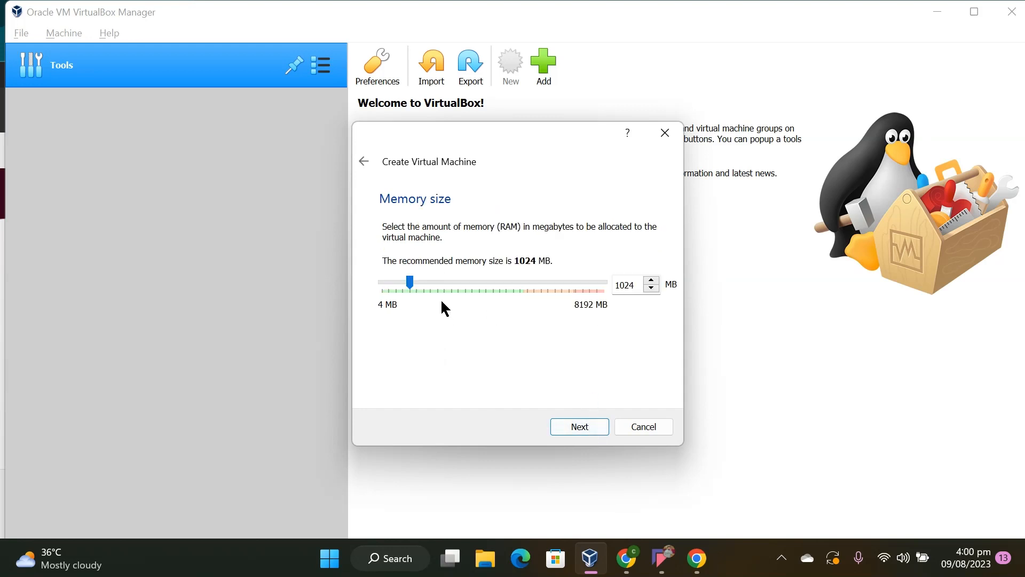
drag(405, 278, 459, 286)
click(581, 427)
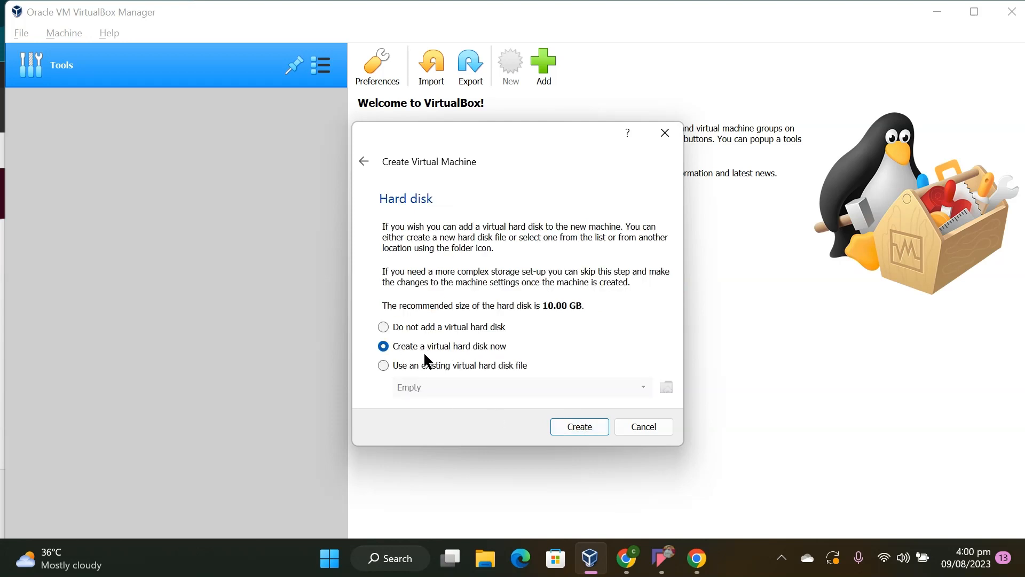
Create a dynamically allocated VDI virtual hard disk of 40.68 GB for the ubuntu_cloud machine
click(573, 430)
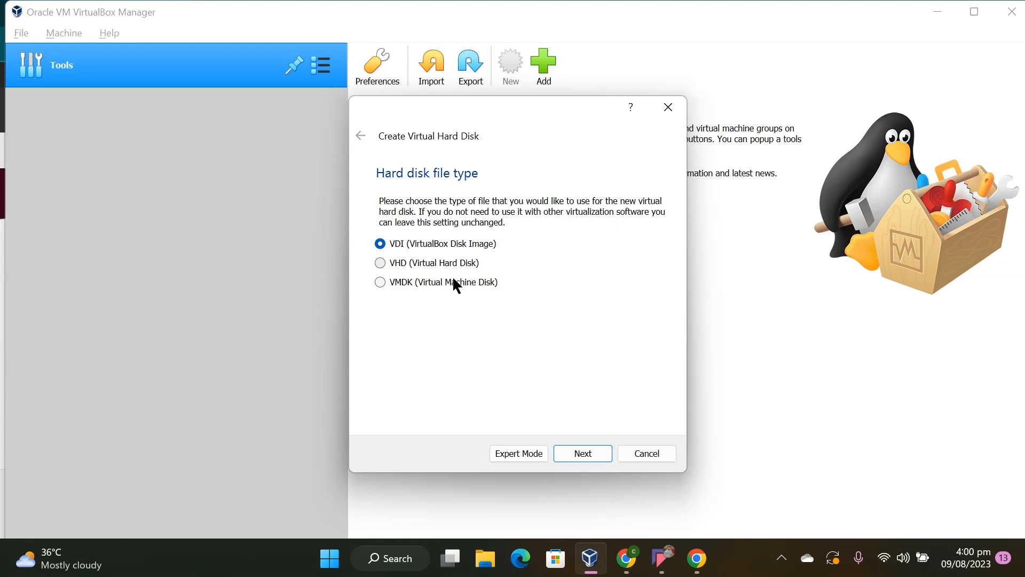
click(578, 454)
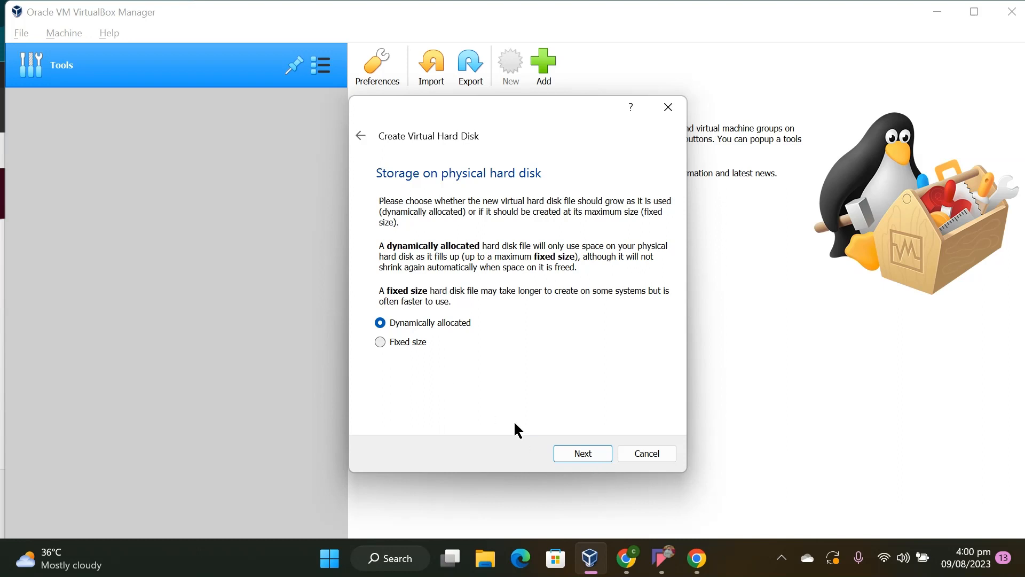
click(565, 452)
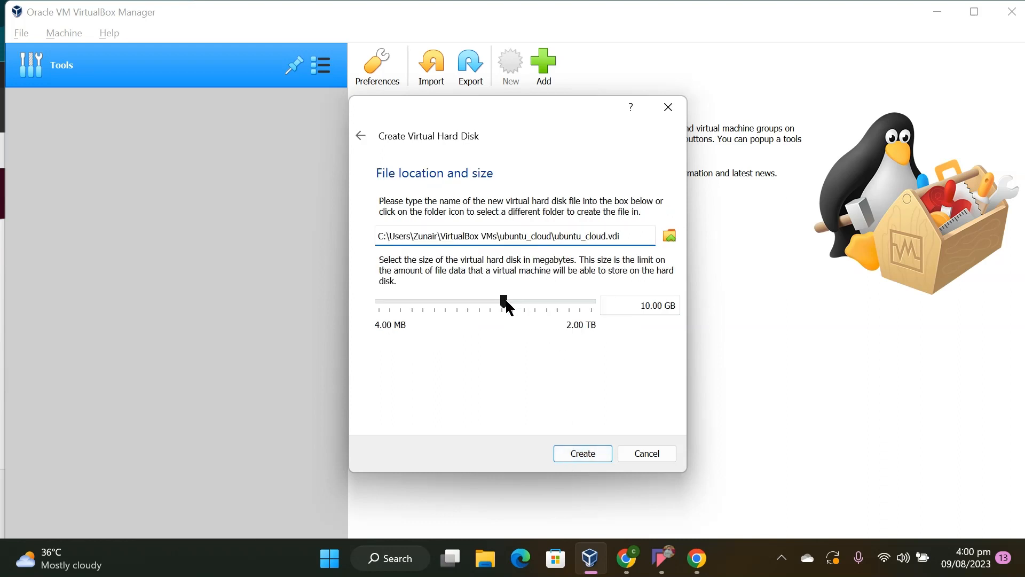
drag(506, 300, 529, 306)
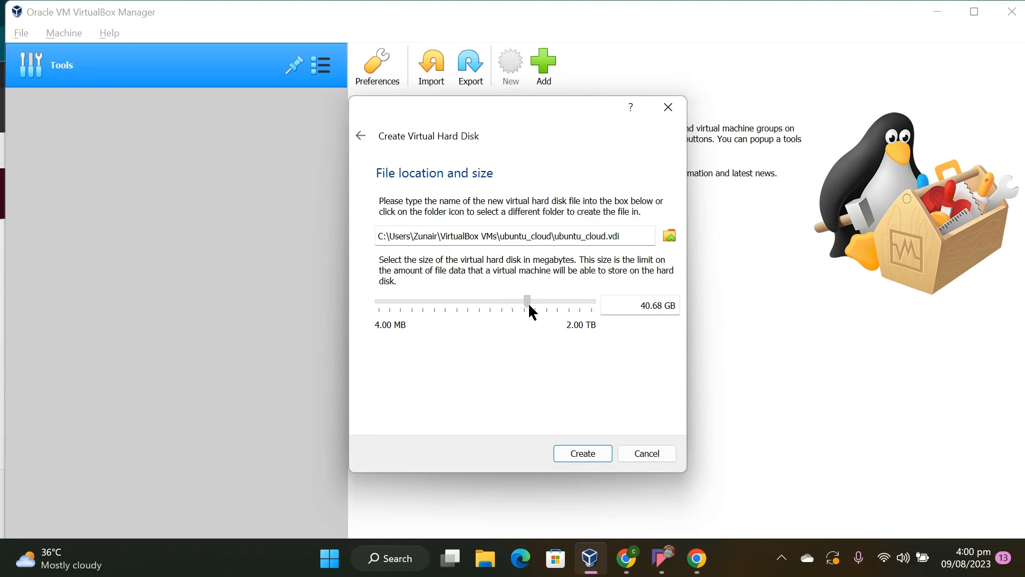
click(594, 456)
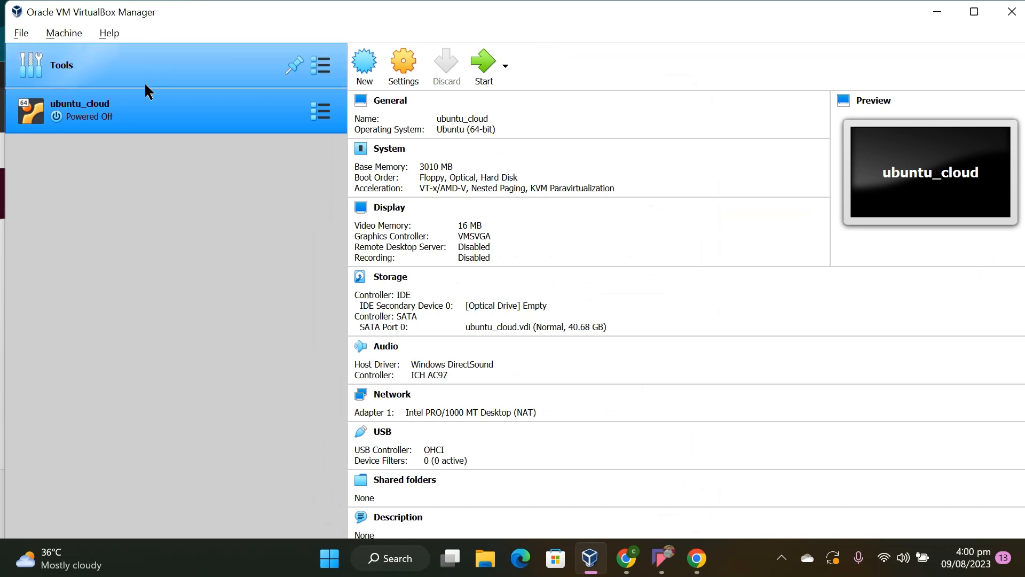
In the ubuntu_cloud storage settings, attach ubuntu-22.04-desktop-amd64.iso to the empty IDE optical drive
click(325, 111)
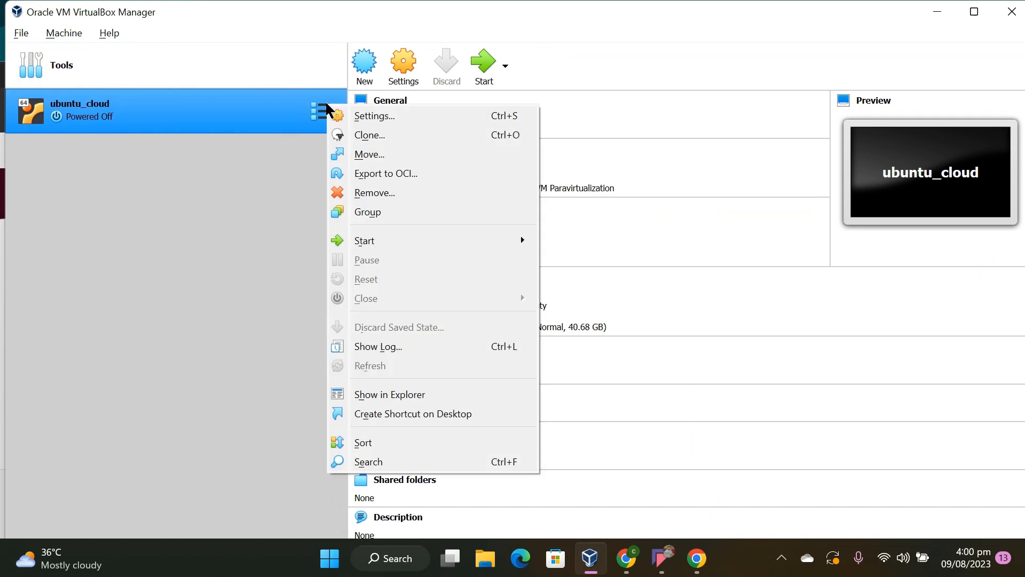
click(357, 117)
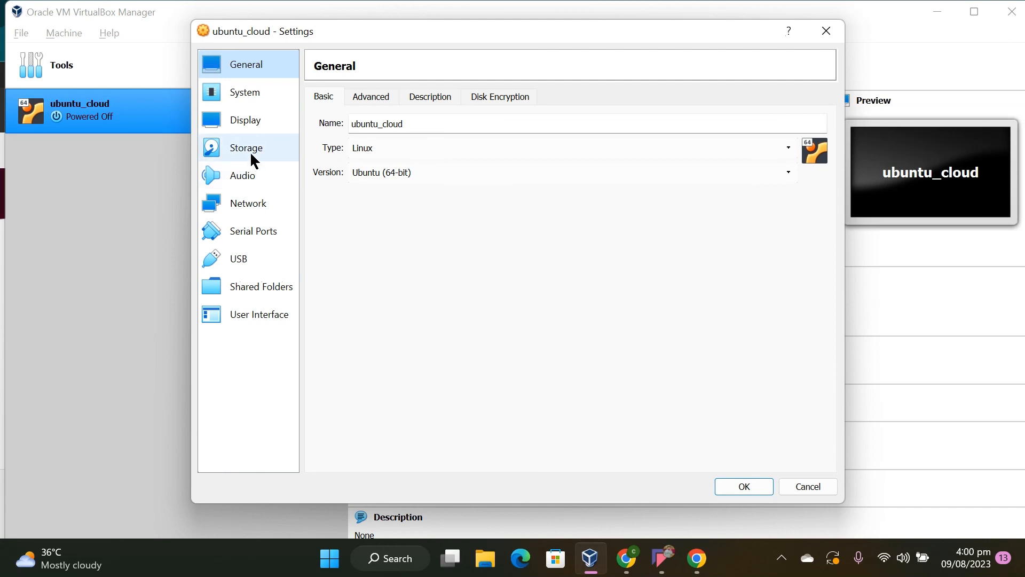
click(251, 158)
click(379, 140)
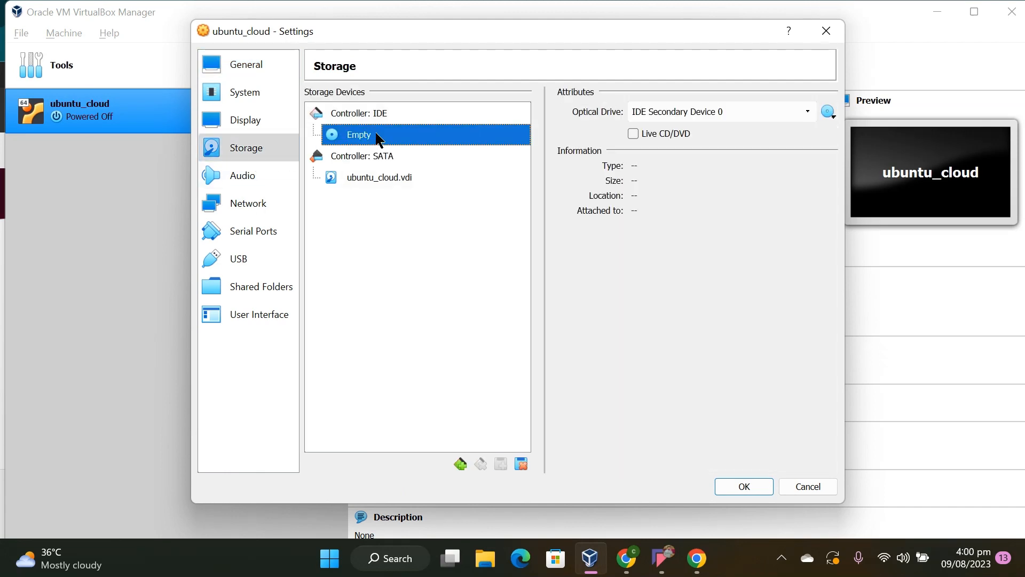
click(825, 113)
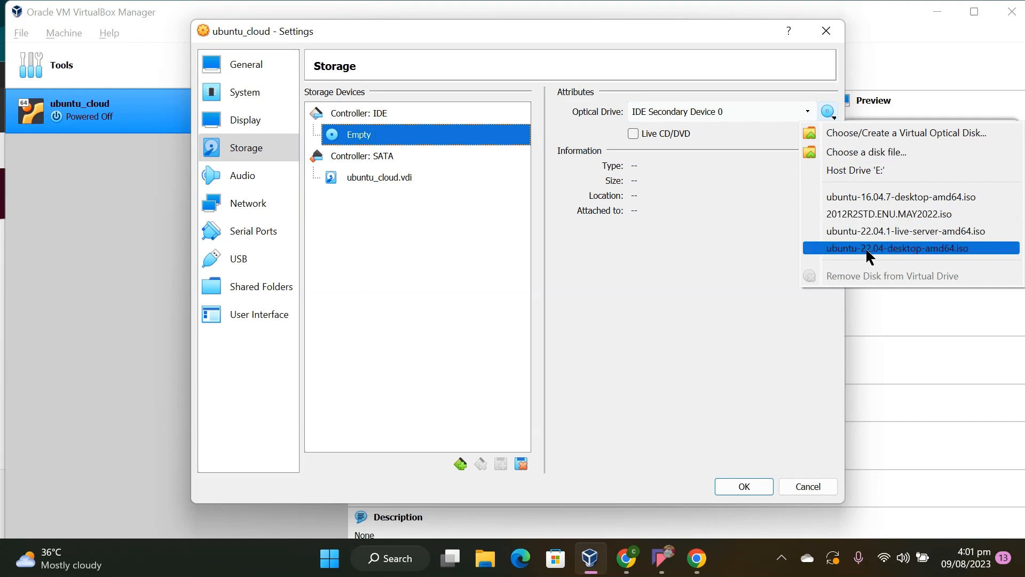
click(866, 247)
click(828, 118)
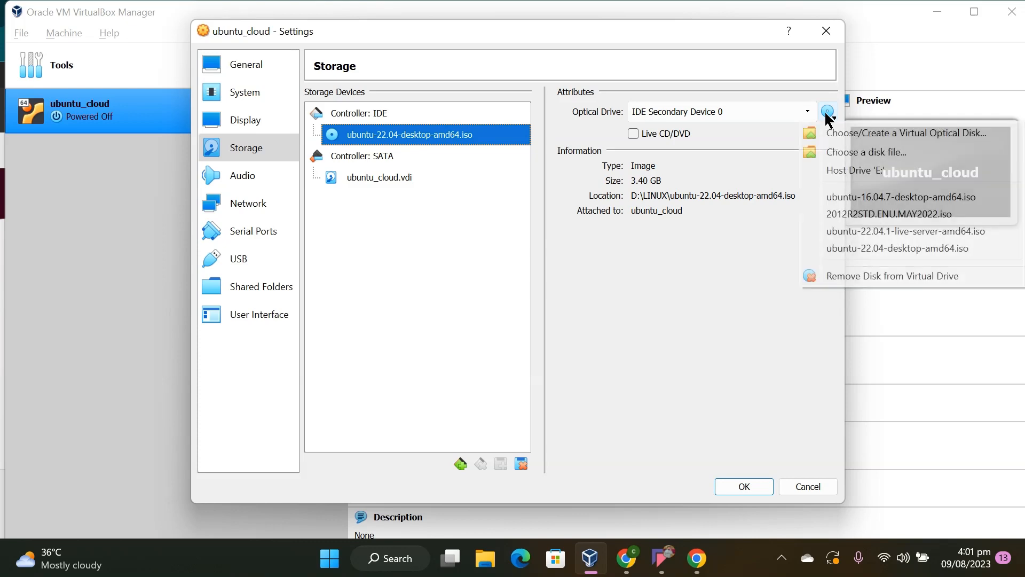
click(864, 155)
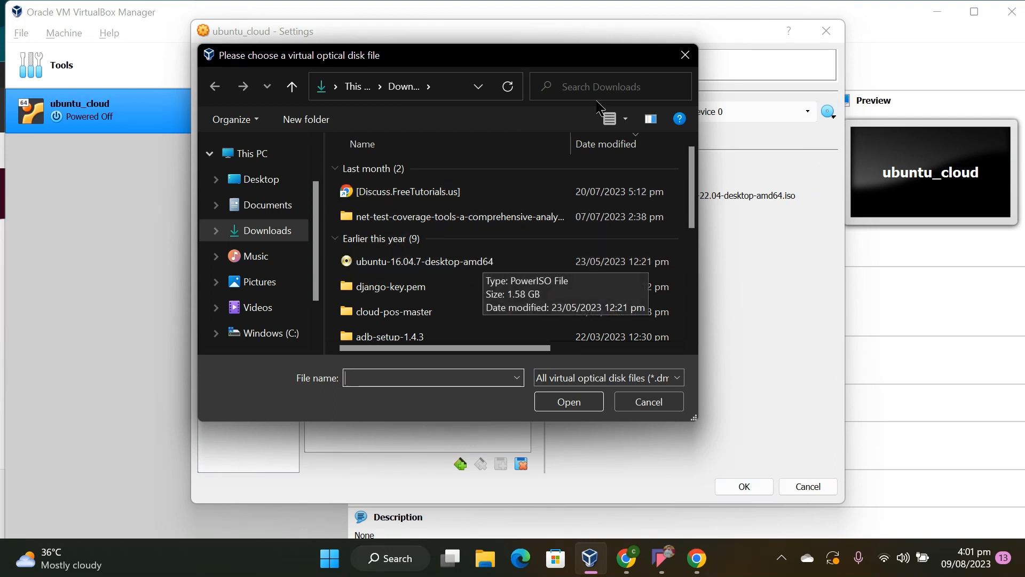
click(686, 55)
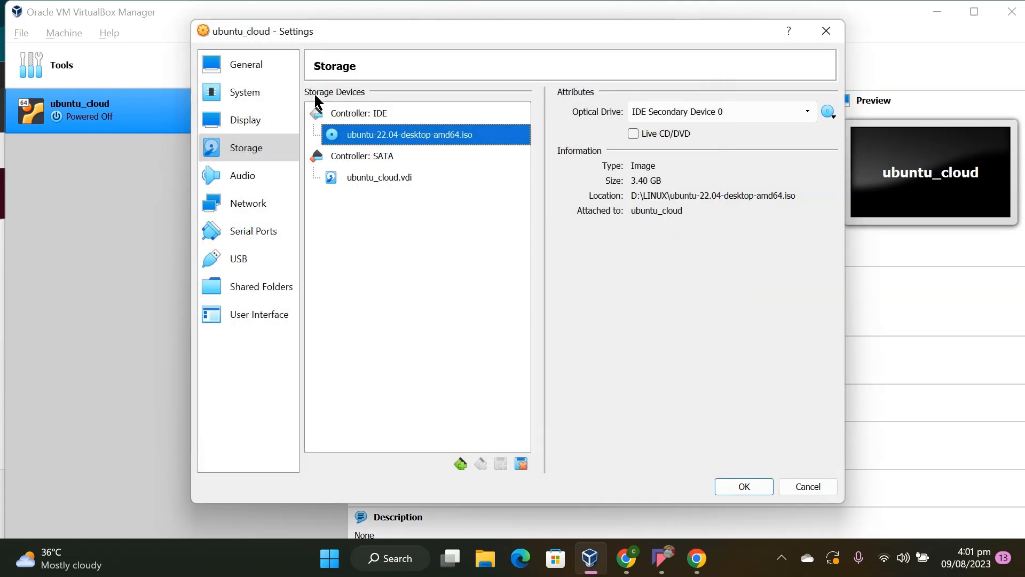
Set both Shared Clipboard and Drag'n'Drop to Bidirectional in the machine's advanced general settings
click(258, 66)
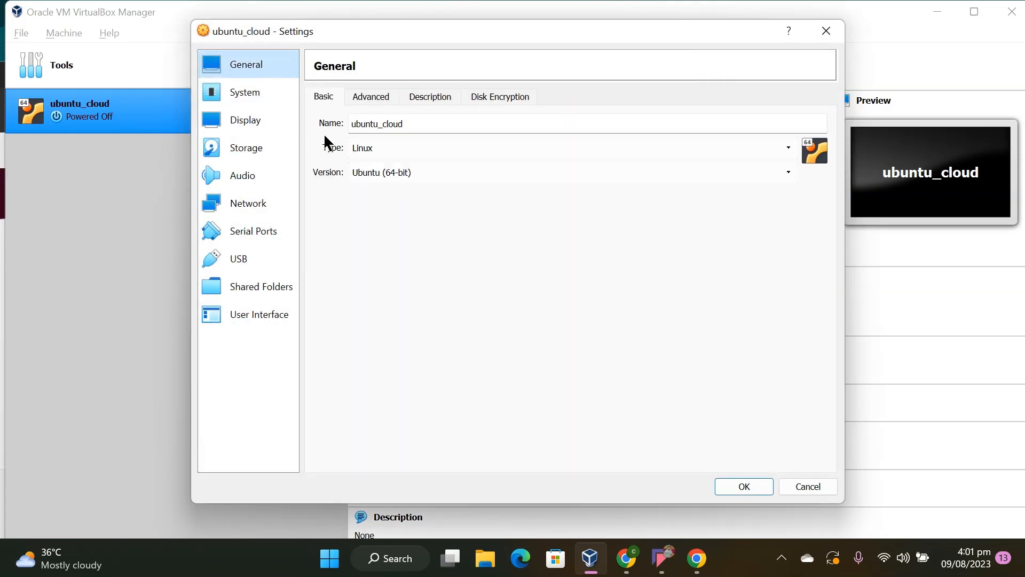
click(384, 98)
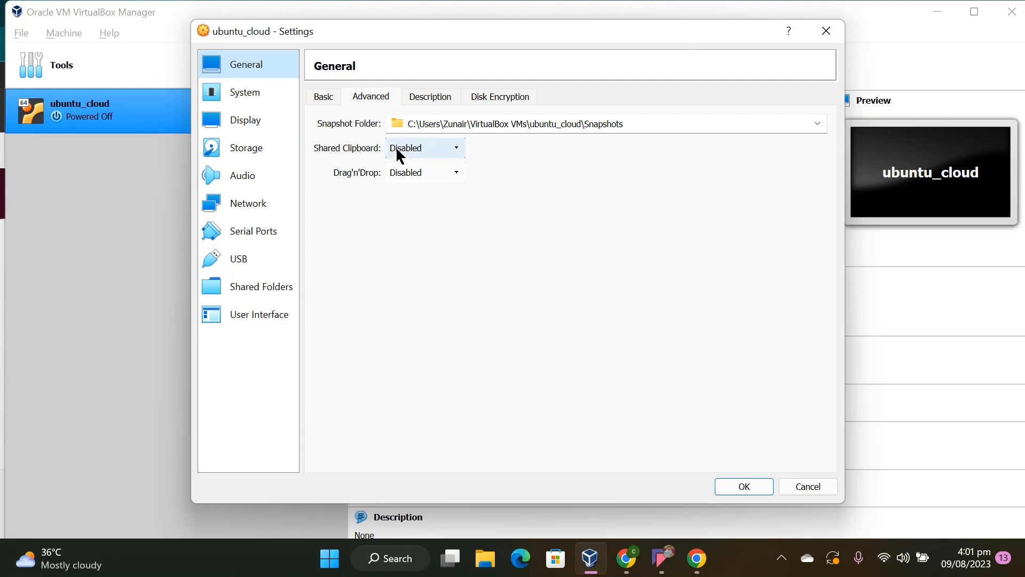
click(398, 151)
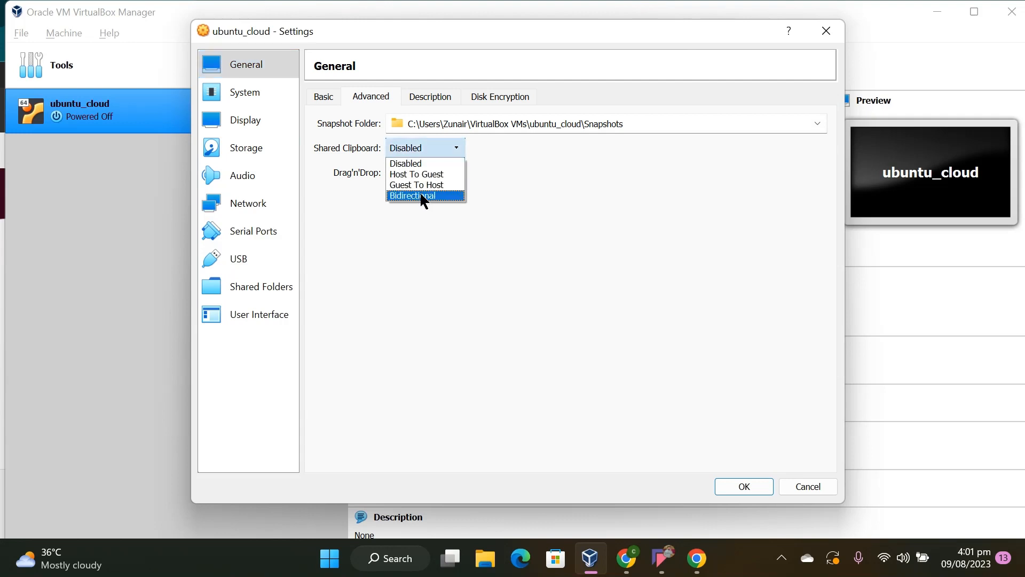
click(420, 197)
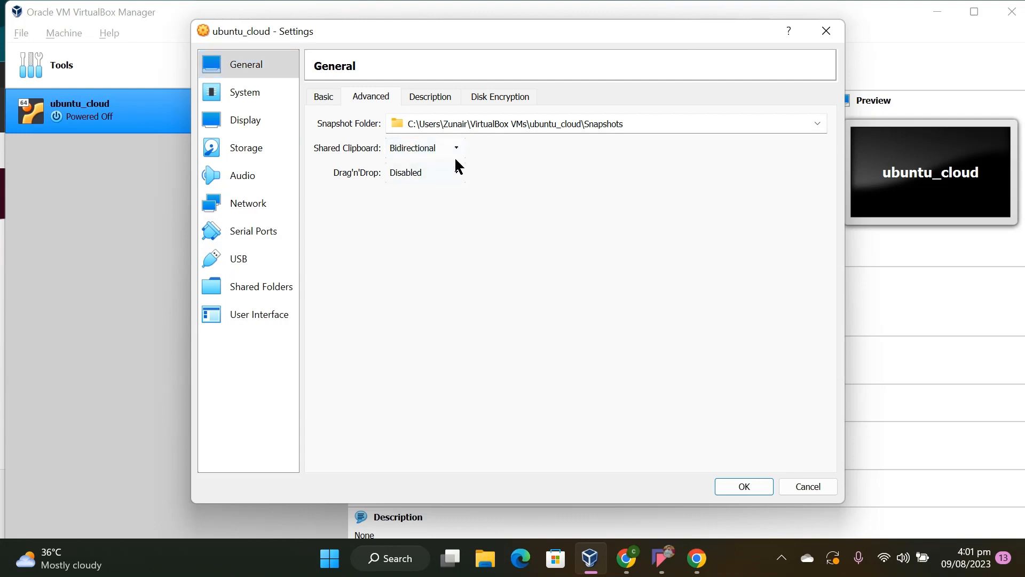
click(448, 173)
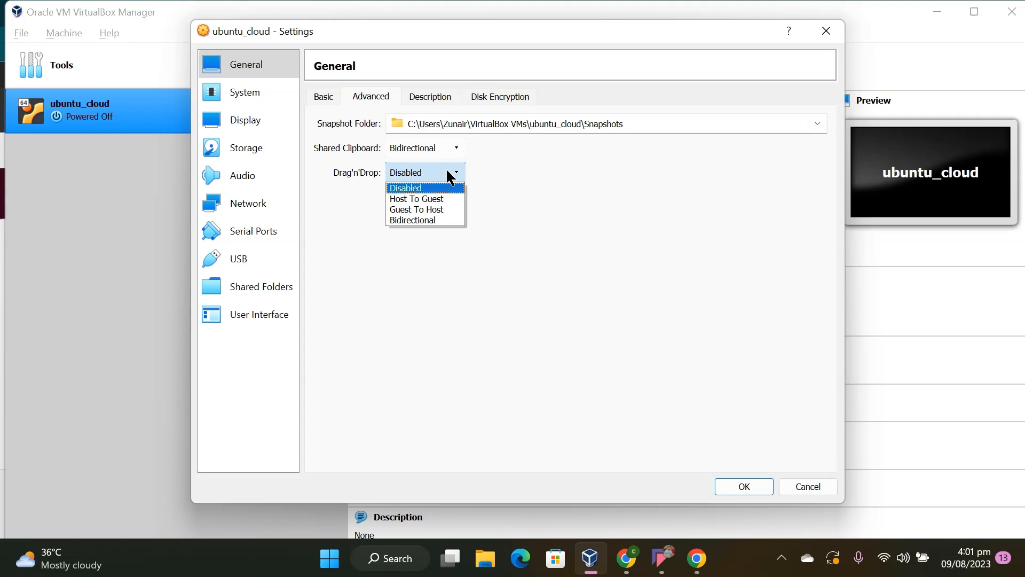
click(431, 219)
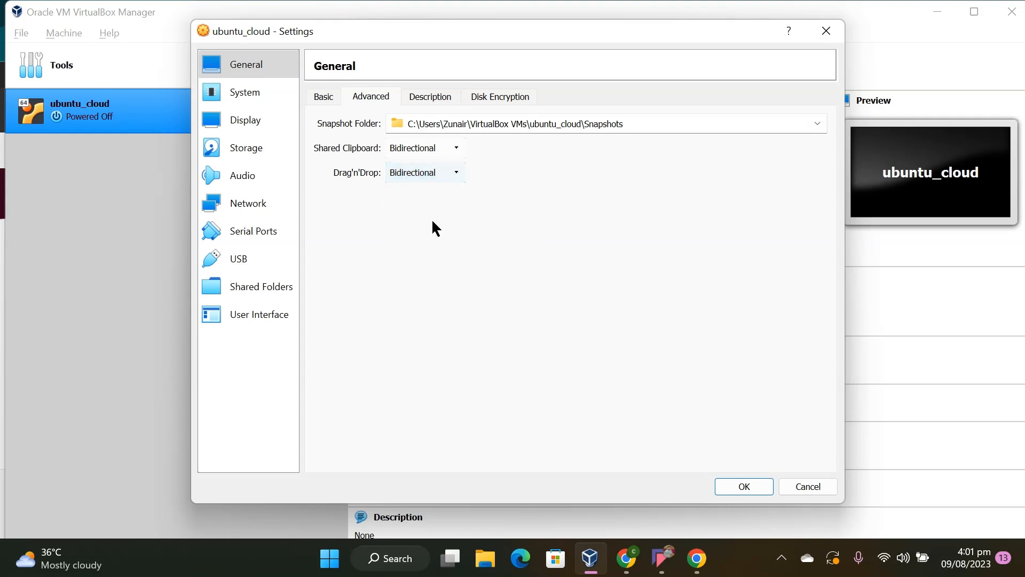
Attach the ubuntu_cloud machine's first network adapter to Bridged Adapter and save the machine settings
click(260, 213)
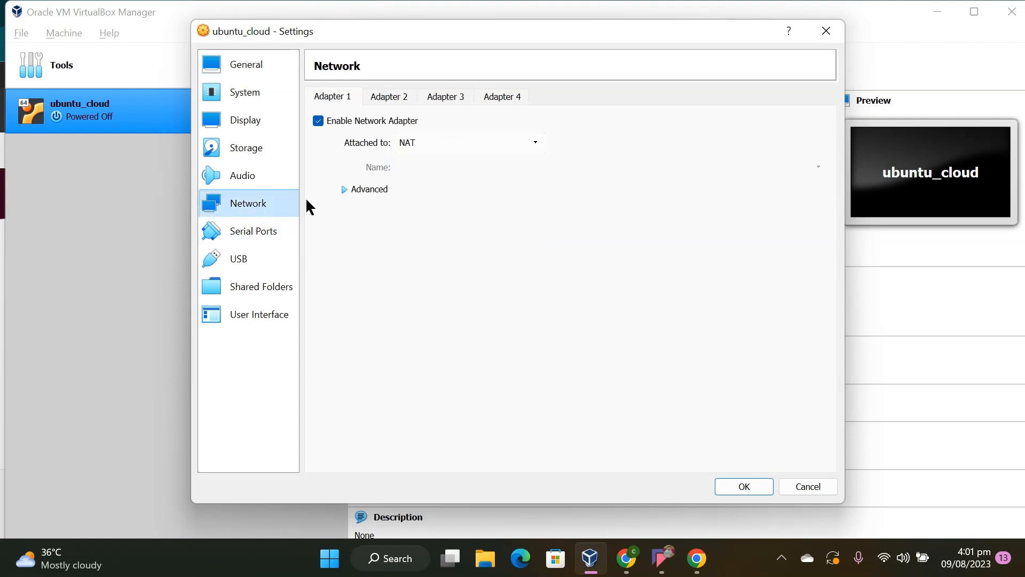
click(432, 145)
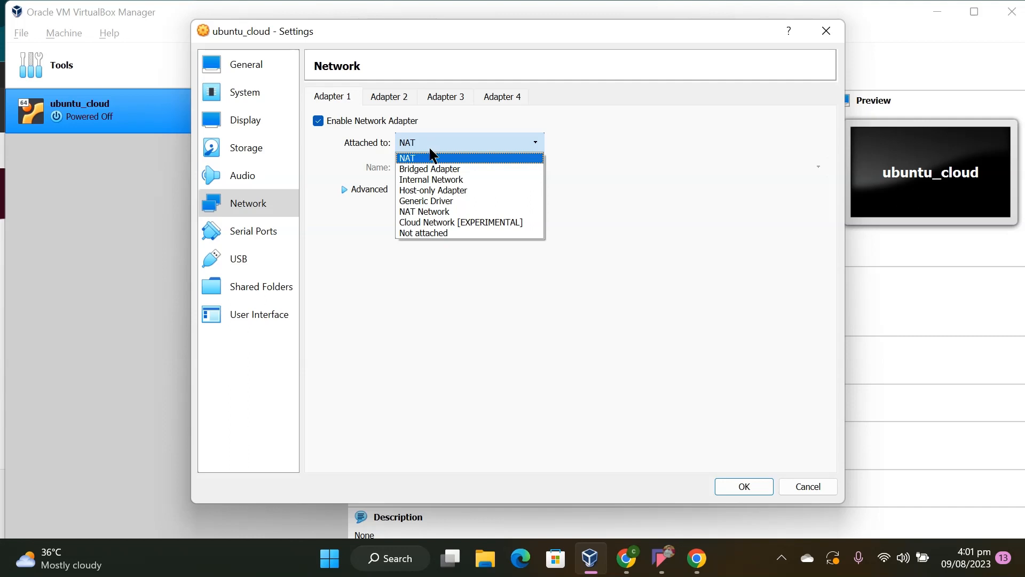
click(447, 176)
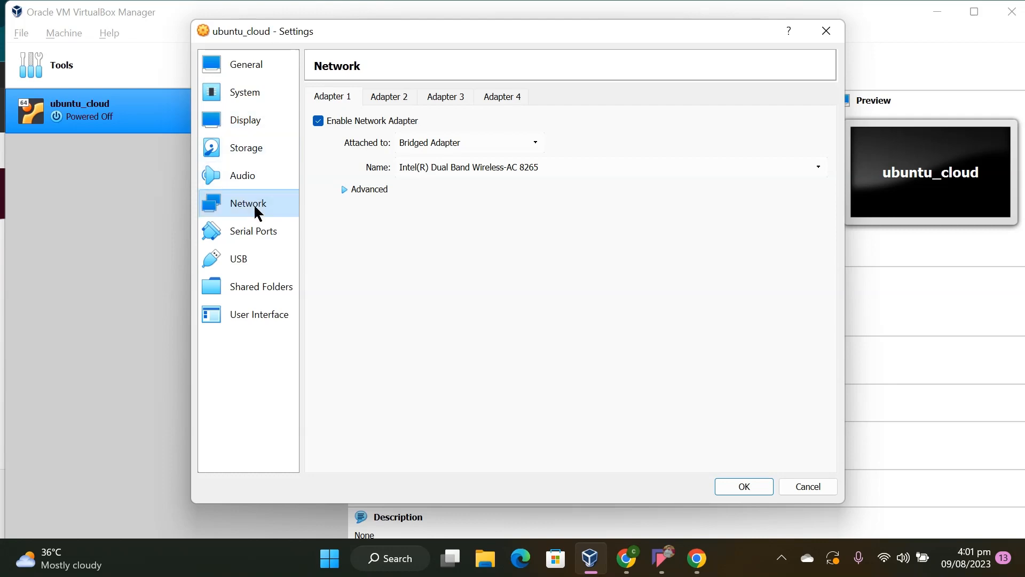
click(727, 486)
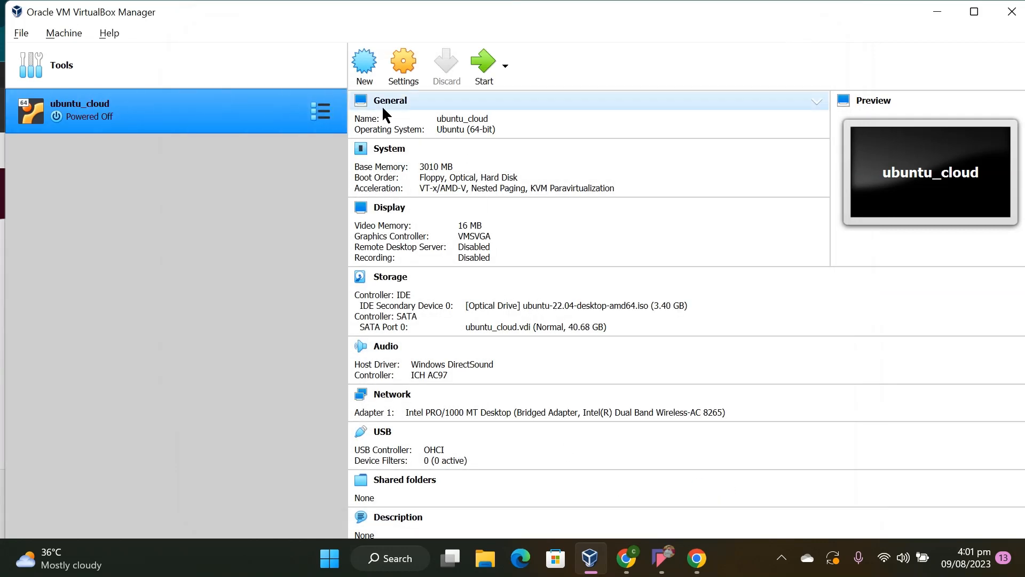
Start the ubuntu_cloud machine and boot it with the Try or Install Ubuntu entry, dismissing the keyboard and pointer notices
click(489, 80)
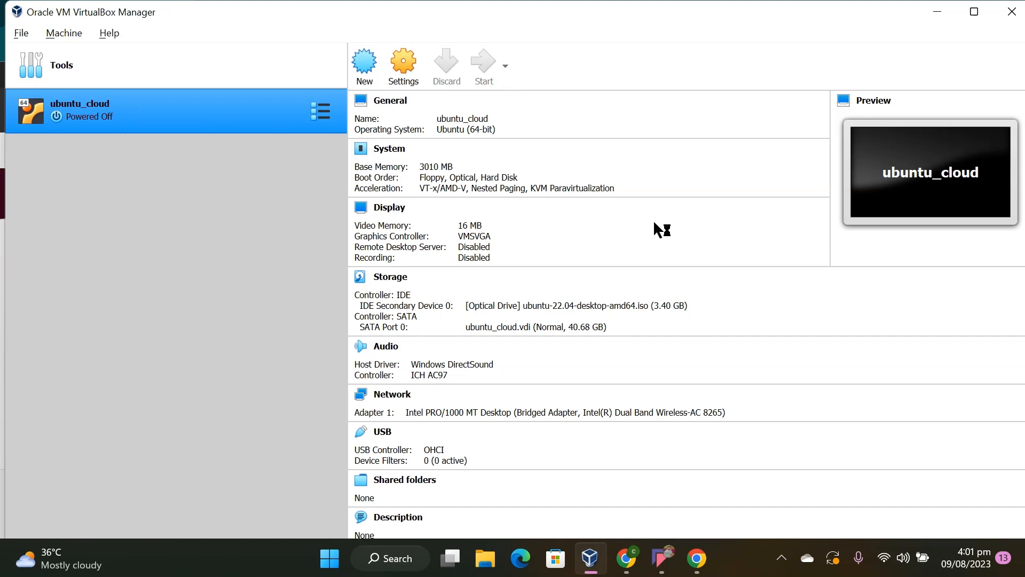
click(710, 569)
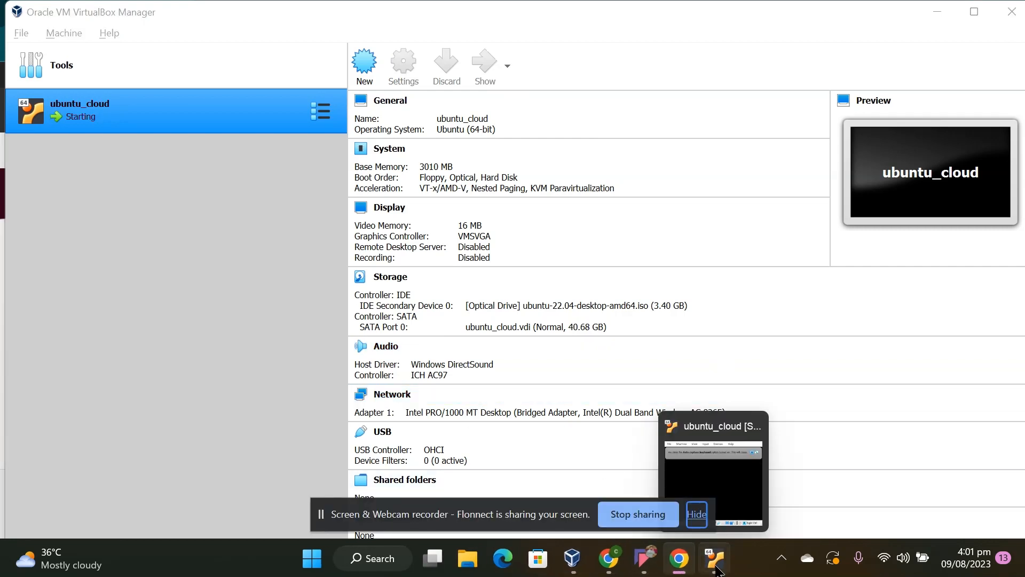
click(718, 570)
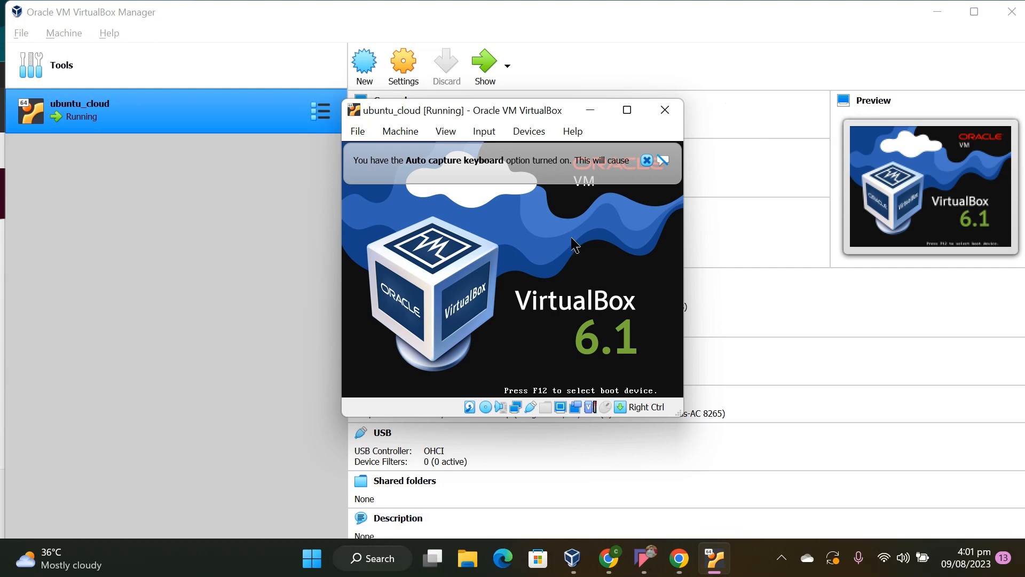
mouse_move(648, 166)
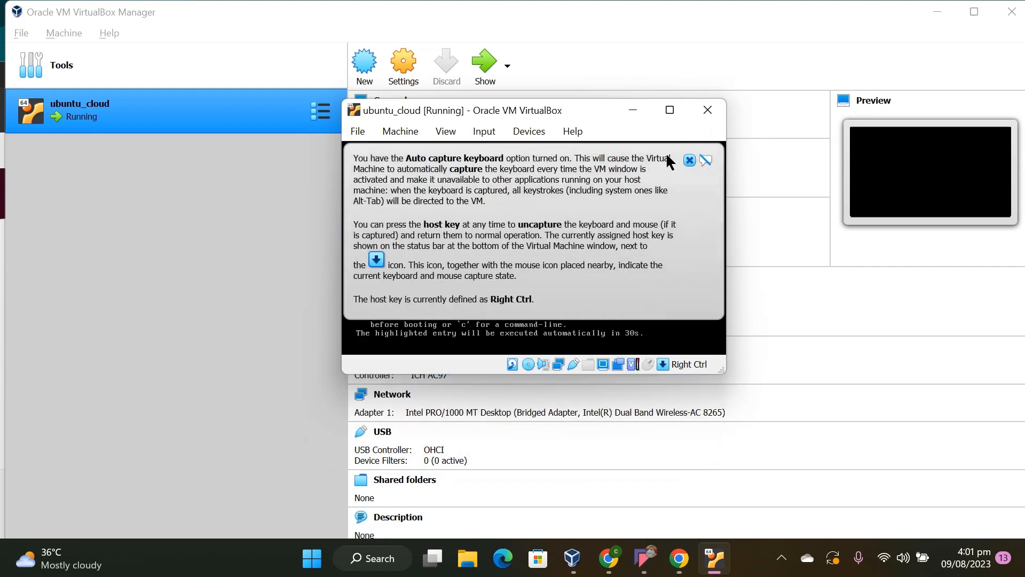
click(689, 160)
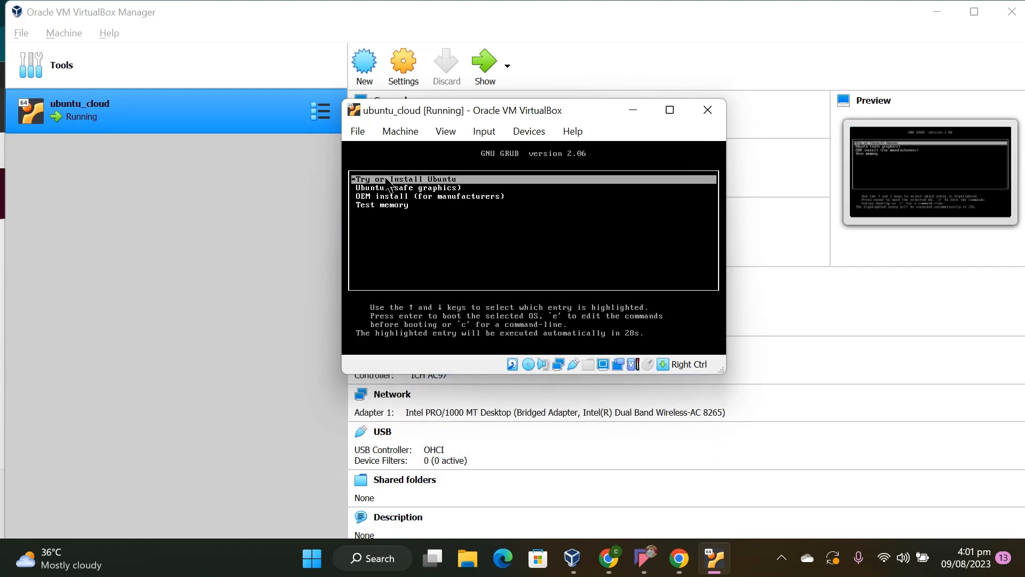
key(Return)
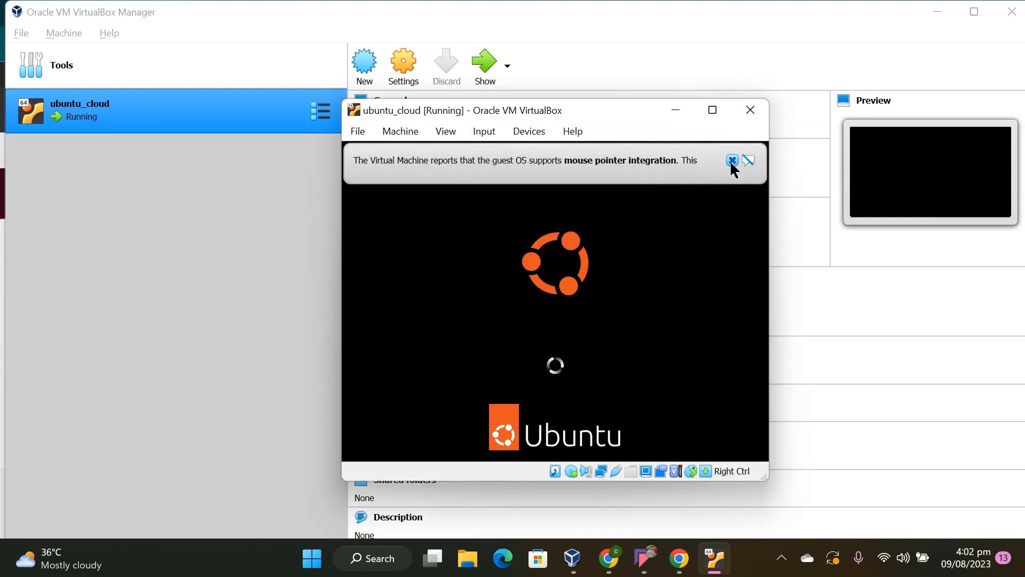
click(734, 160)
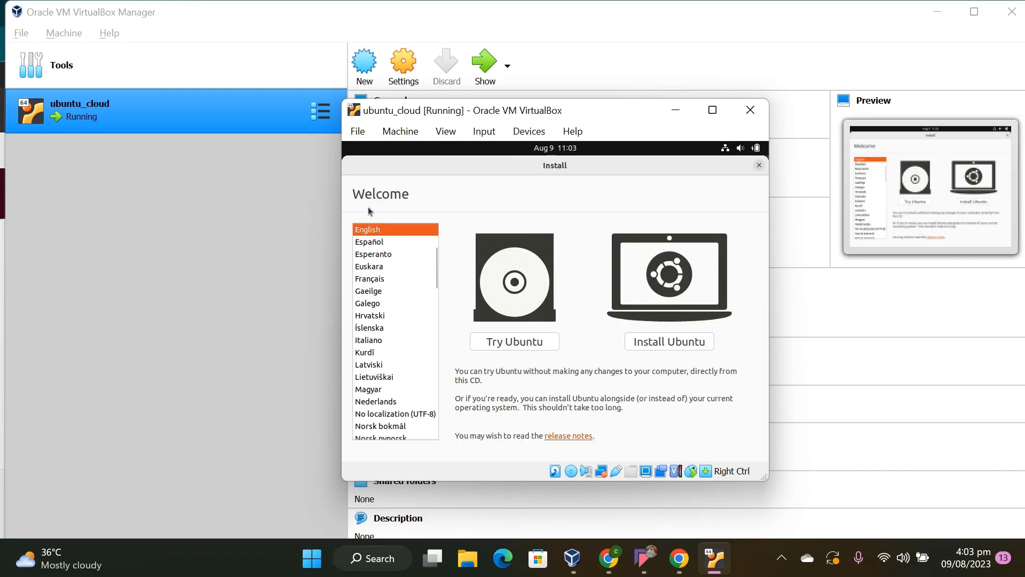
Choose English for the installer and add third-party graphics, Wi-Fi and media software to the normal installation
click(423, 226)
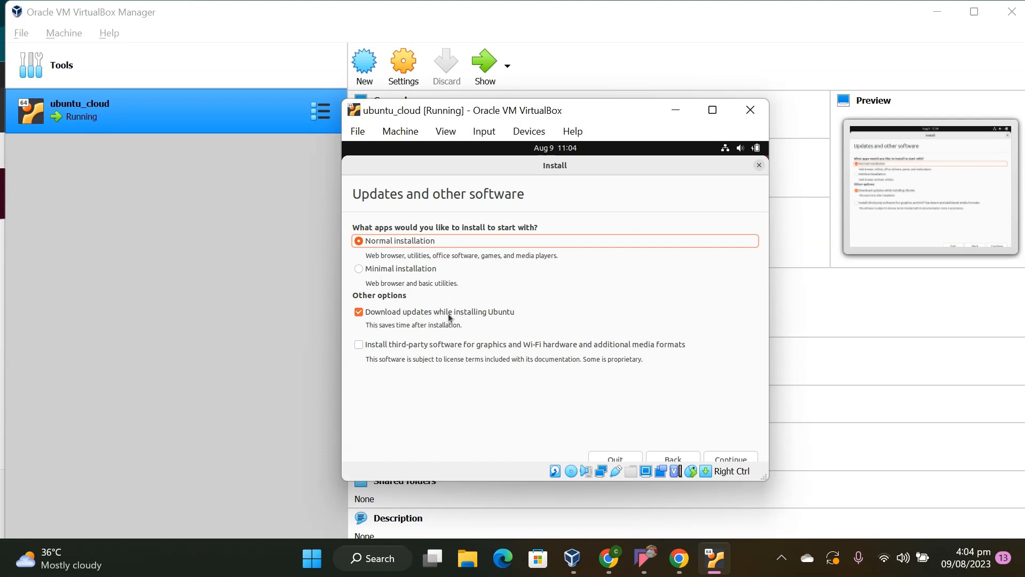
click(360, 347)
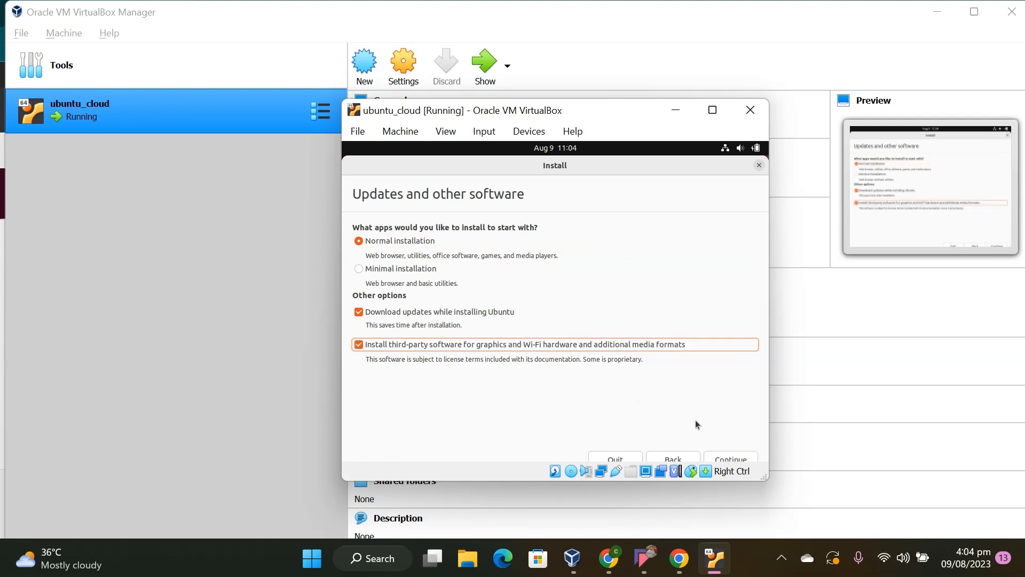
click(727, 456)
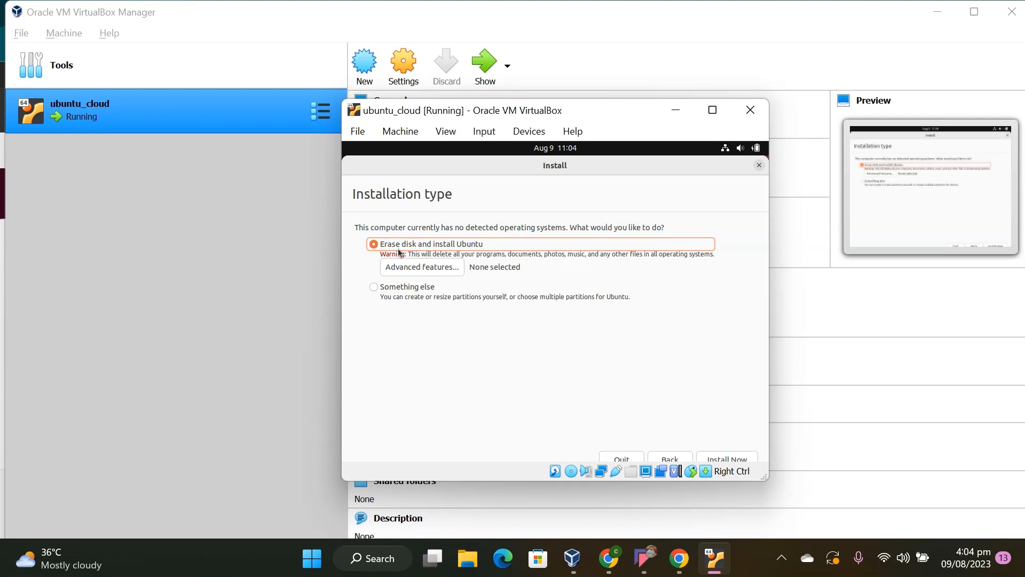
Start the installation with Erase disk and install Ubuntu and approve writing the changes to the disk
click(718, 458)
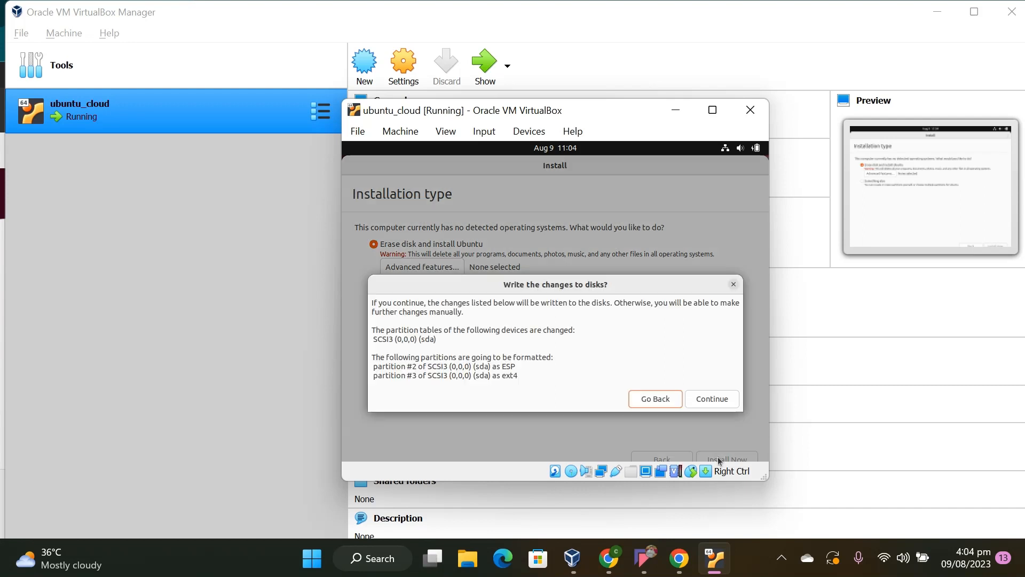
click(729, 402)
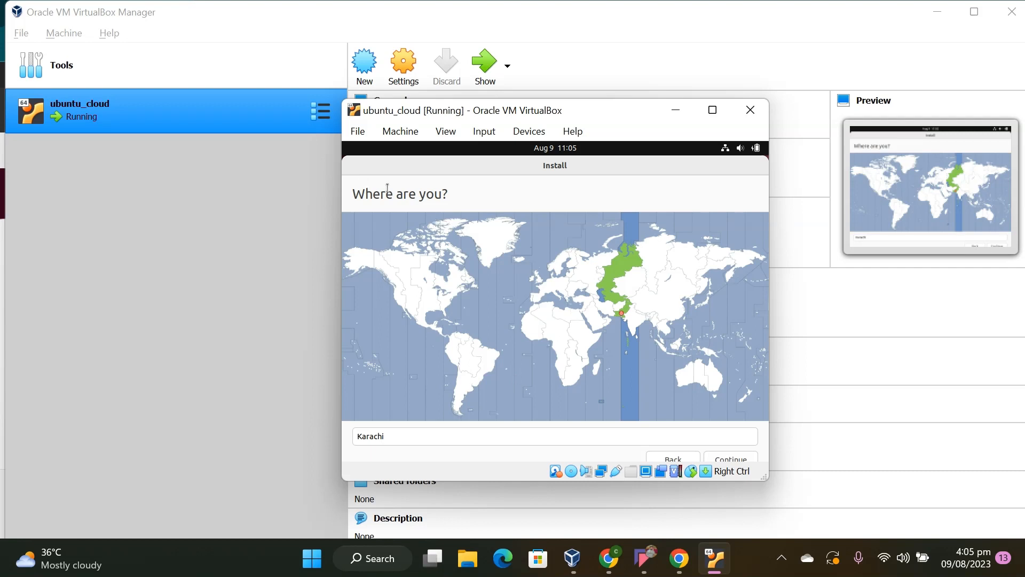
Replace the installer's location with Lahore (Punjab, Pakistan) and continue to the user account page
click(414, 436)
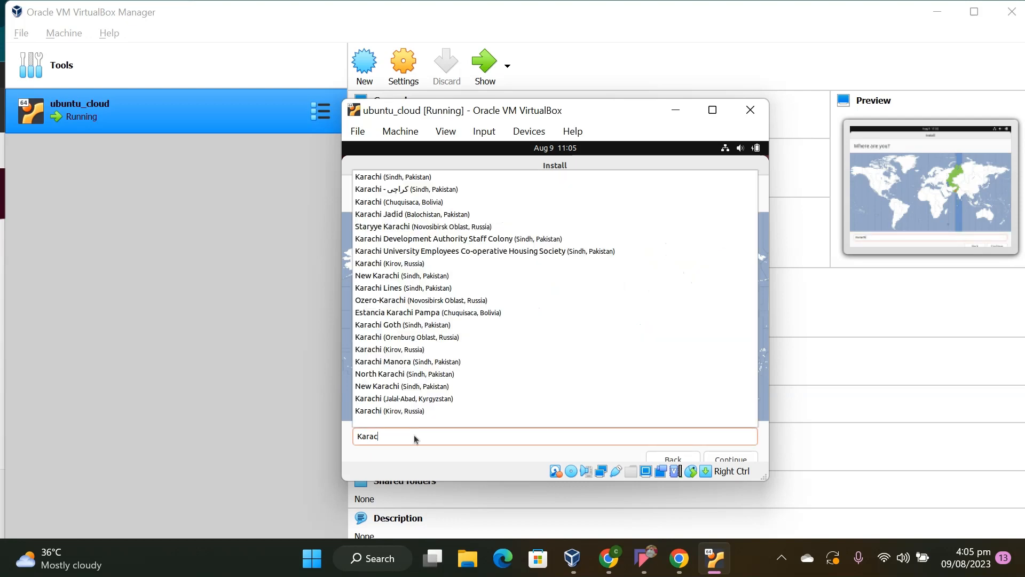
key(BackSpace)
key(BackSpace)
key(BackSpace)
key(BackSpace)
key(BackSpace)
key(BackSpace)
key(BackSpace)
text(lahore)
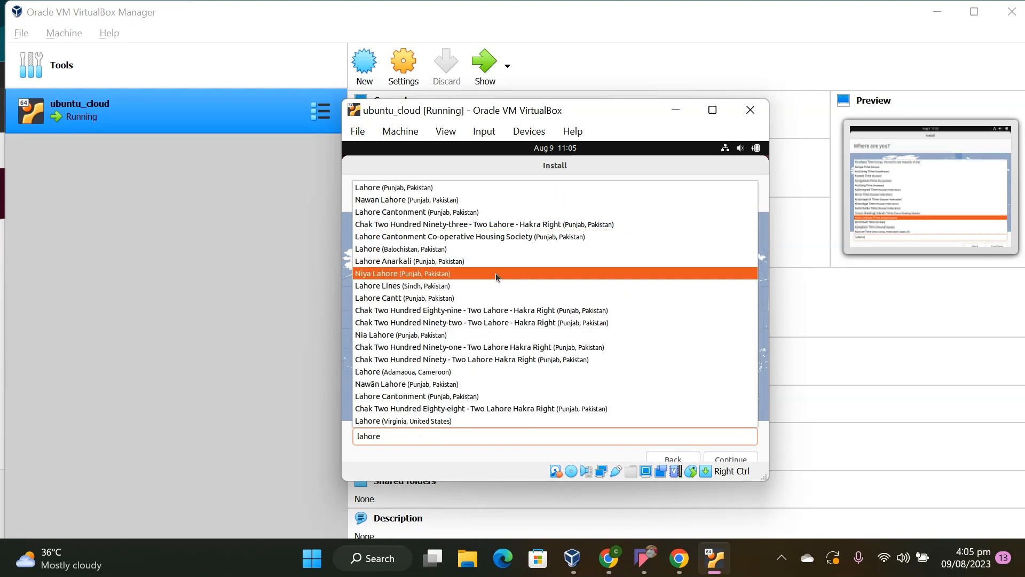
click(466, 190)
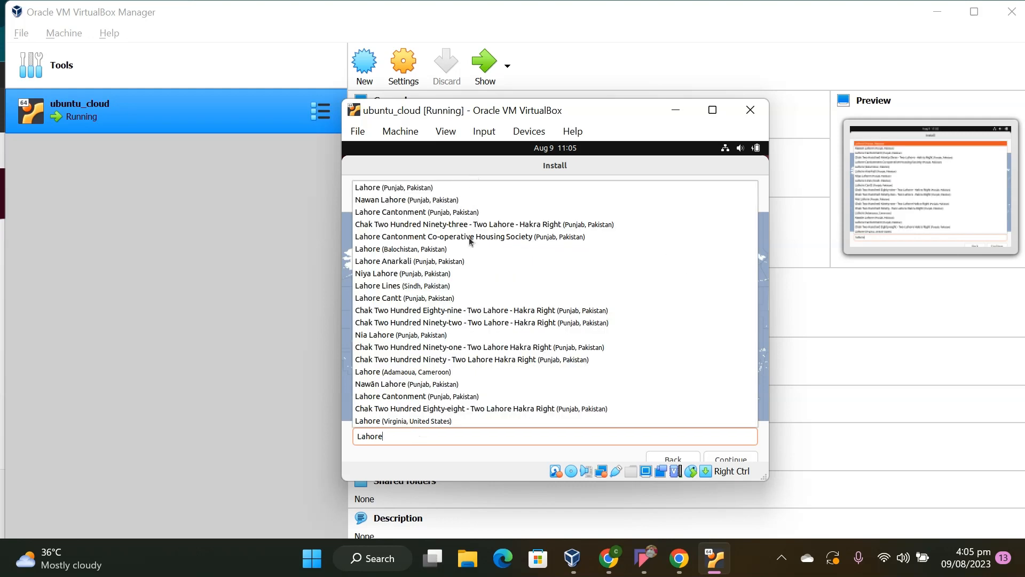
click(727, 459)
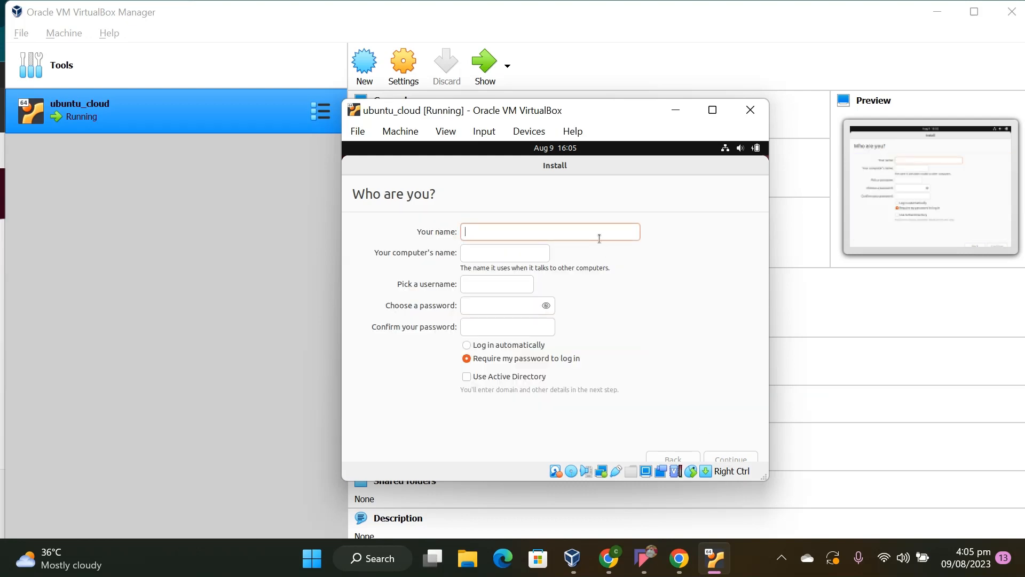
Enter cloud as the account's display name and set the computer's name to cloud-Container
text(clouf)
key(BackSpace)
text(d)
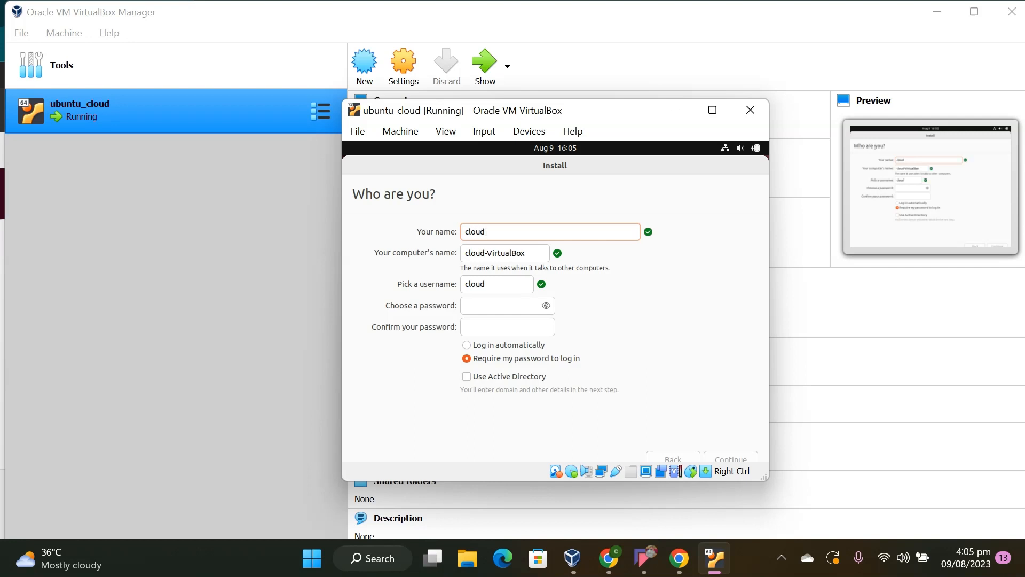
key(Tab)
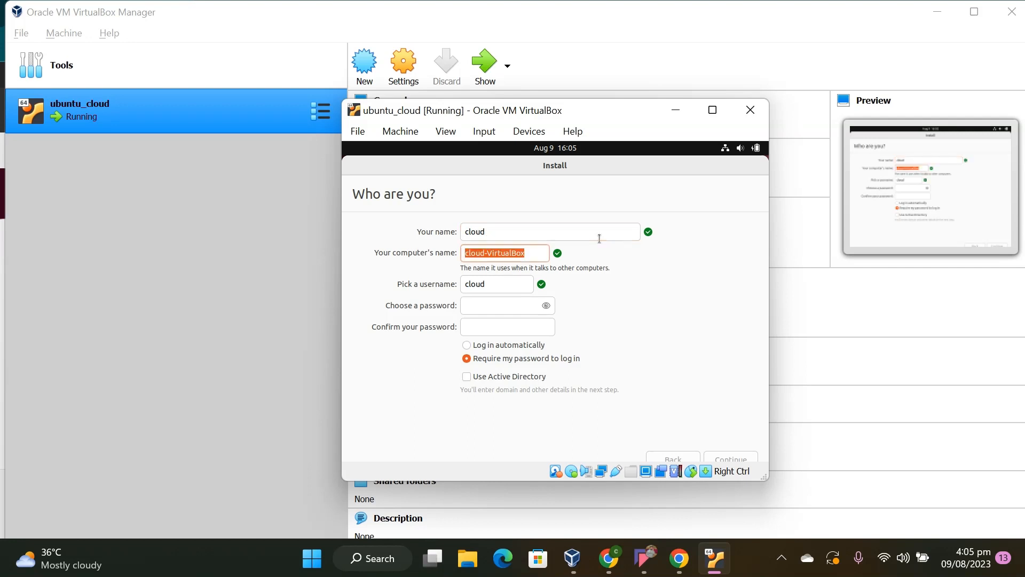
click(536, 256)
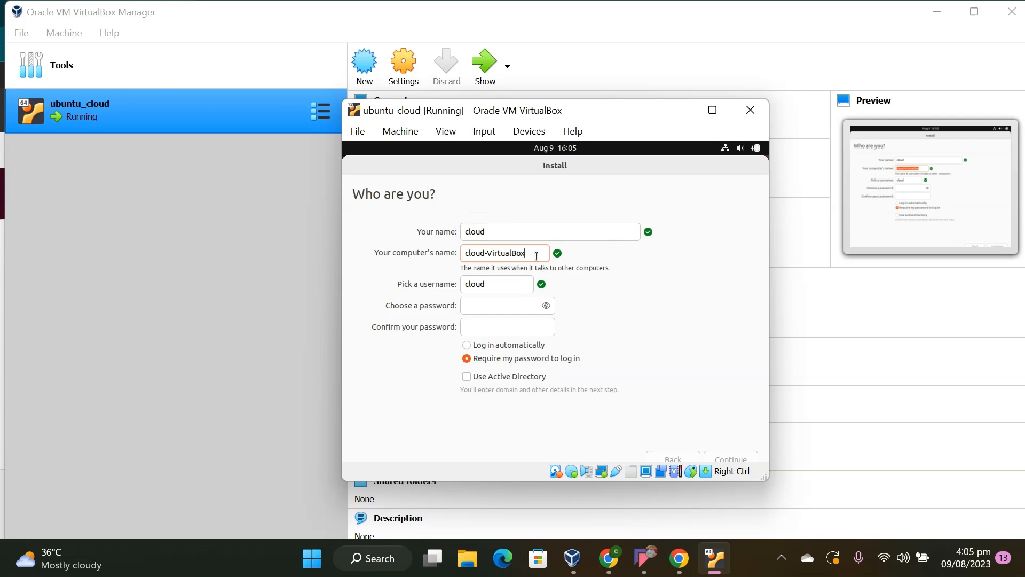
key(BackSpace)
key(BackSpace)
key(BackSpace)
key(BackSpace)
key(BackSpace)
key(BackSpace)
key(BackSpace)
key(BackSpace)
key(BackSpace)
key(BackSpace)
text(Containe)
Enter and confirm the account password, enable automatic login, and continue with the installation
click(498, 301)
text(1234)
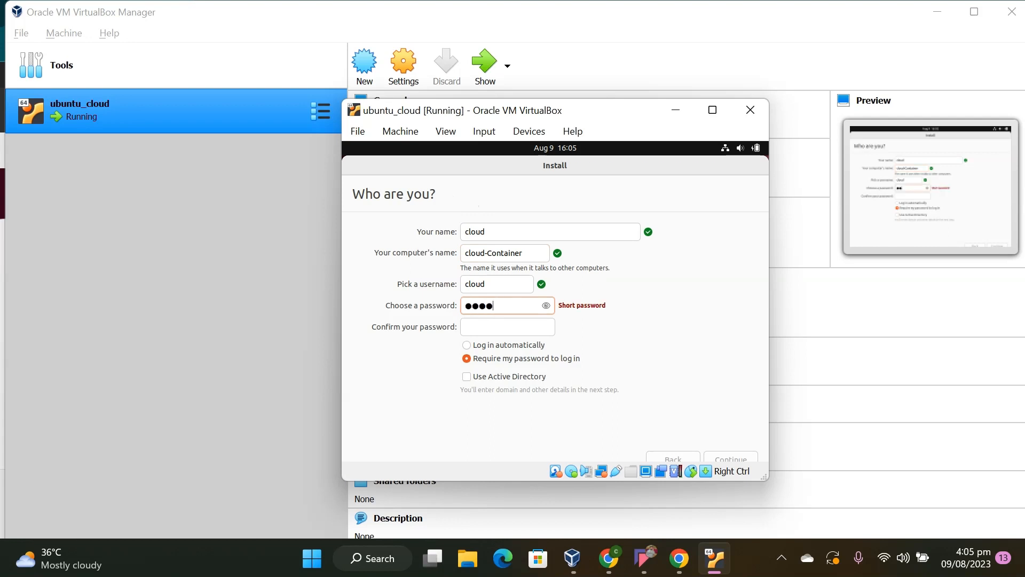
click(515, 327)
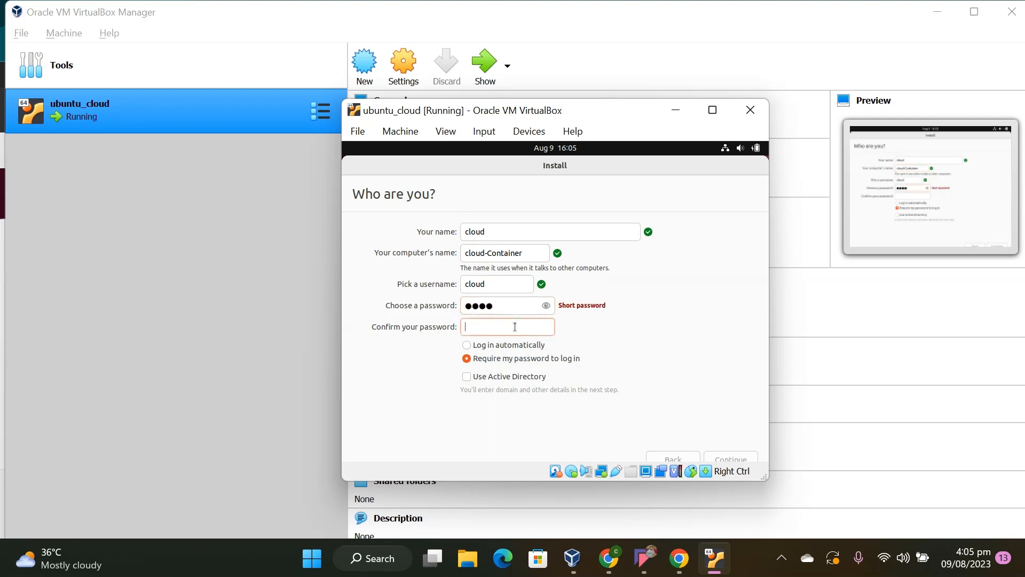
text(1234)
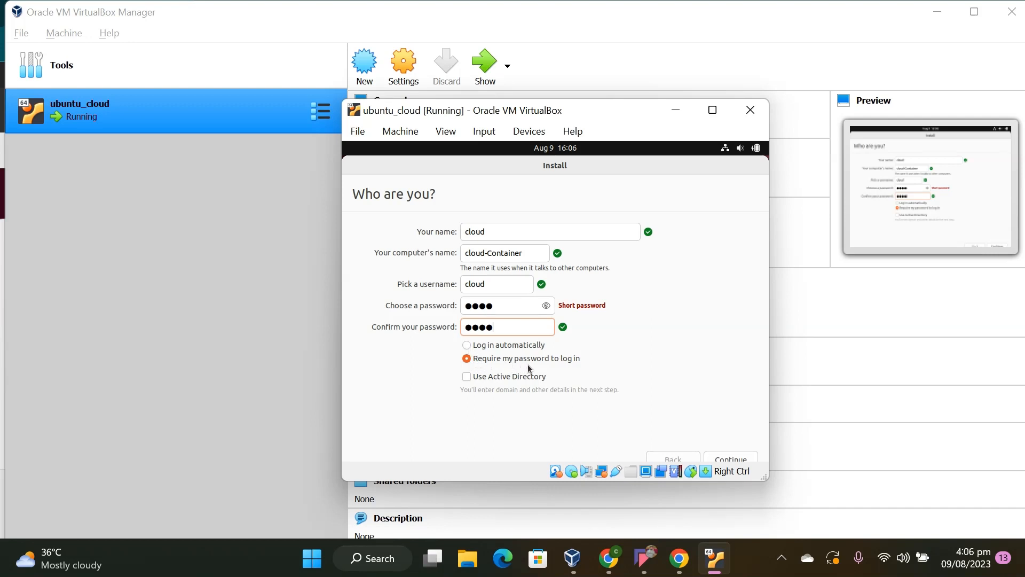
click(467, 346)
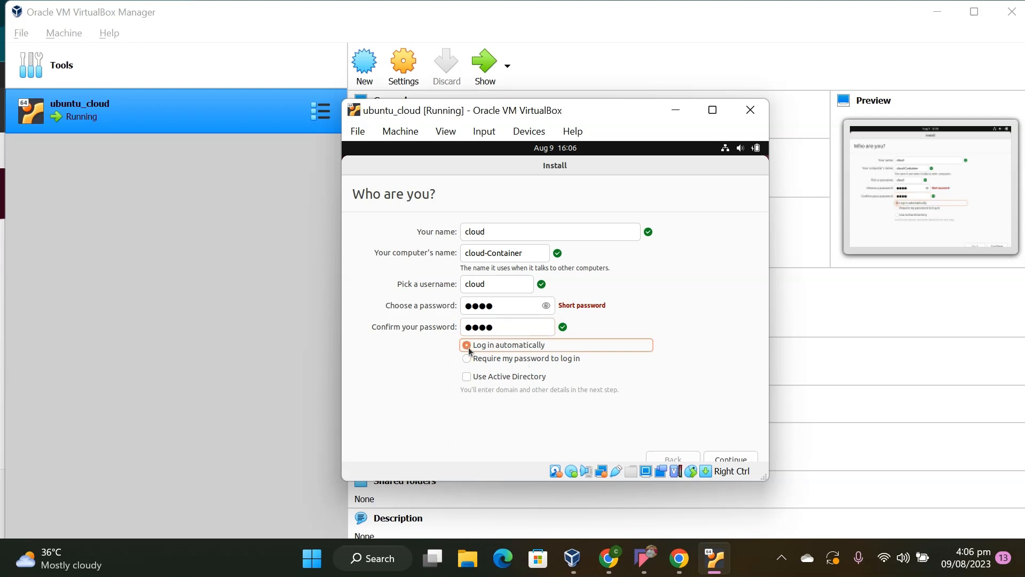
click(738, 460)
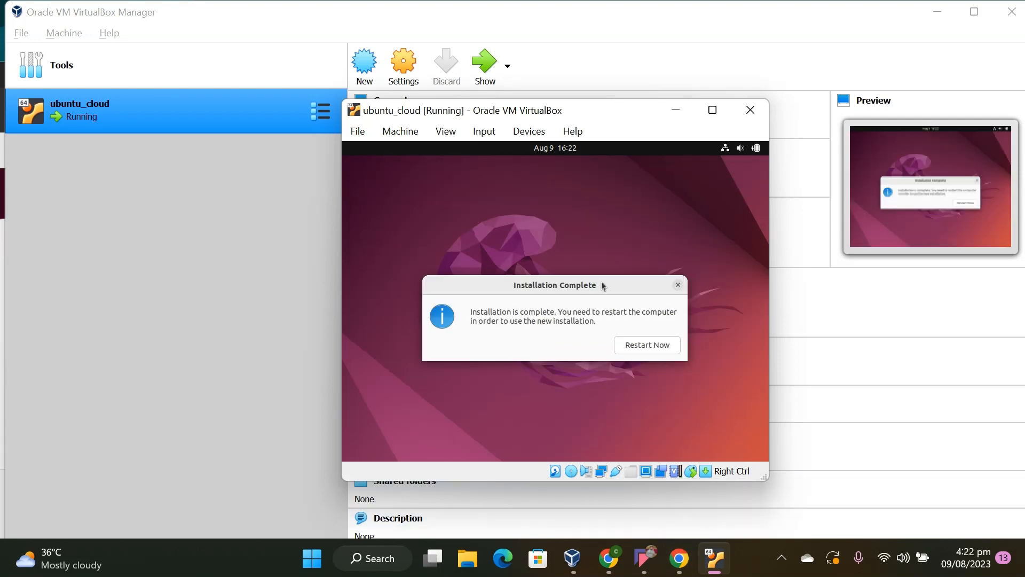
Restart the virtual machine into the installed Ubuntu system and reposition its window on the desktop
click(650, 352)
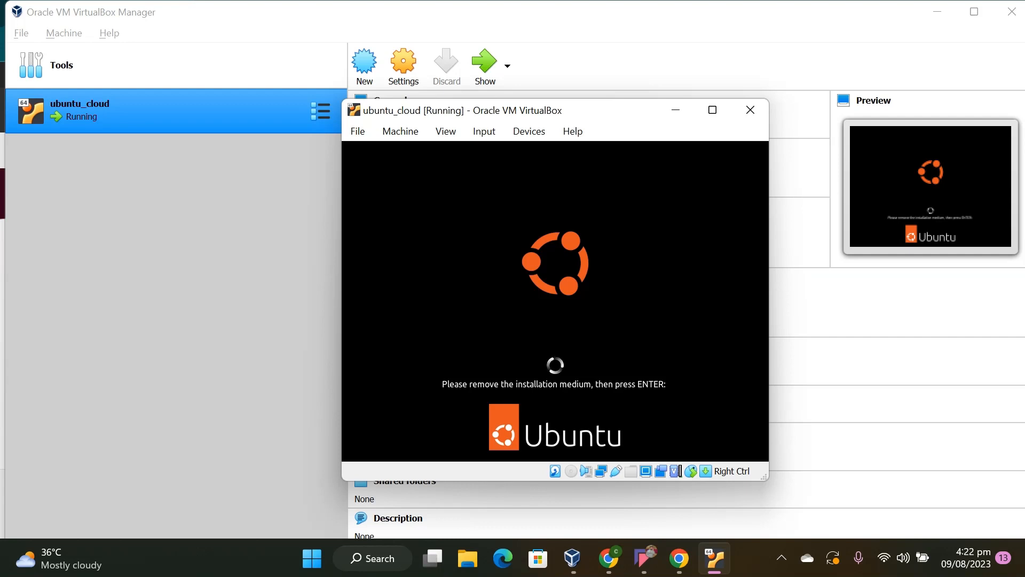
key(Return)
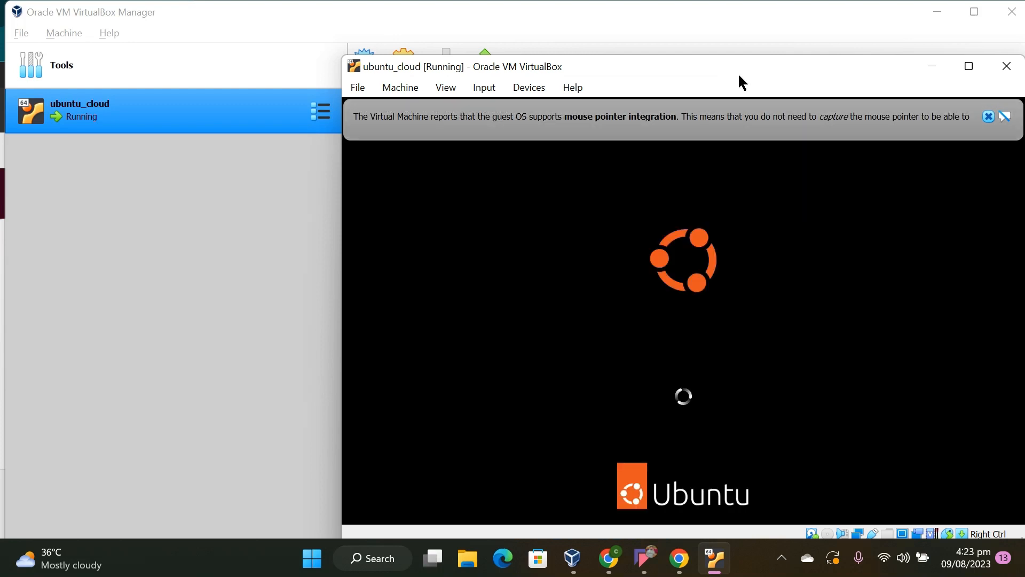
drag(739, 80, 599, 71)
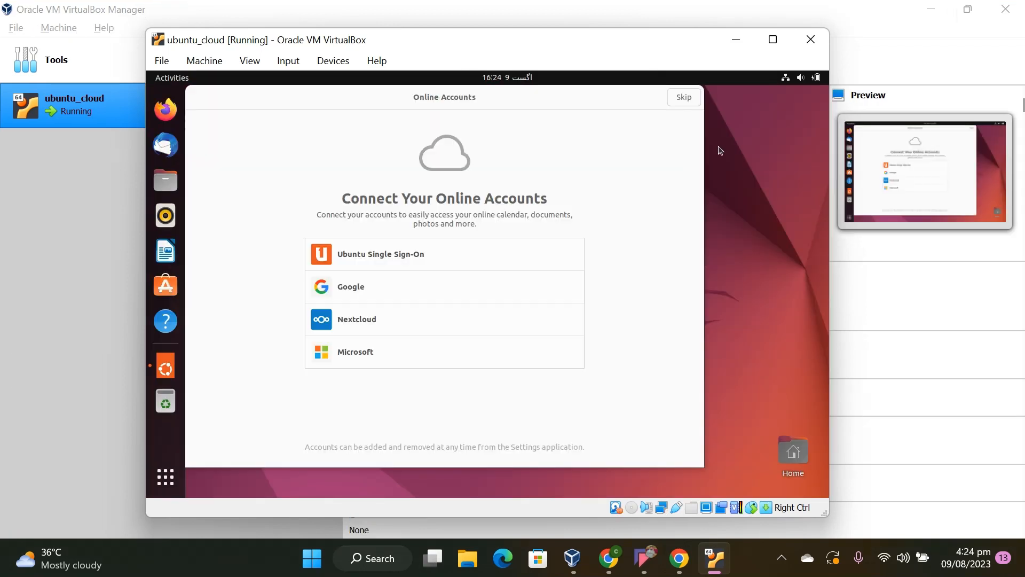
Finish the Ubuntu welcome setup, skipping online accounts and keeping its default choices, and dismiss the software update offer
click(675, 99)
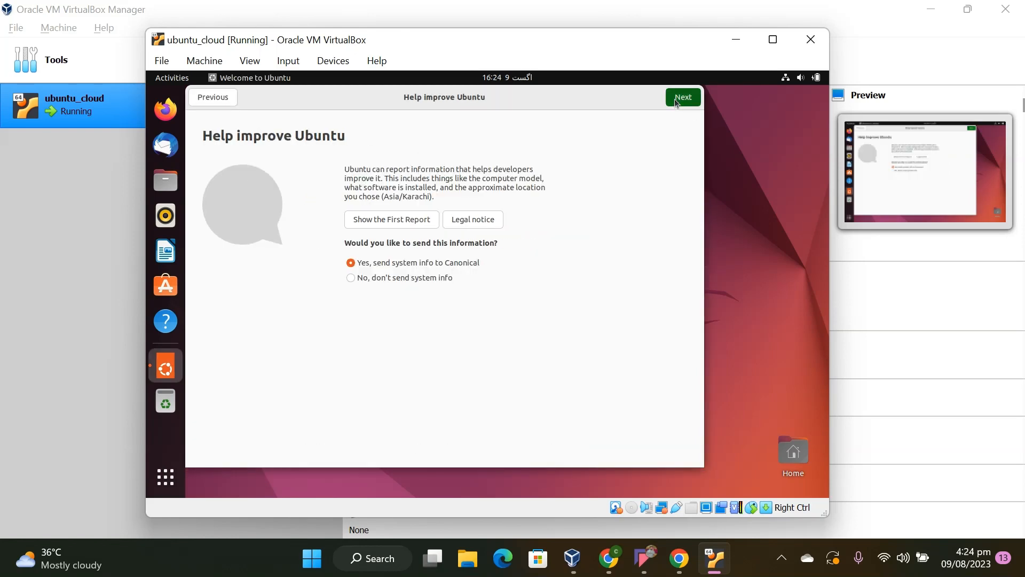
click(674, 98)
click(675, 99)
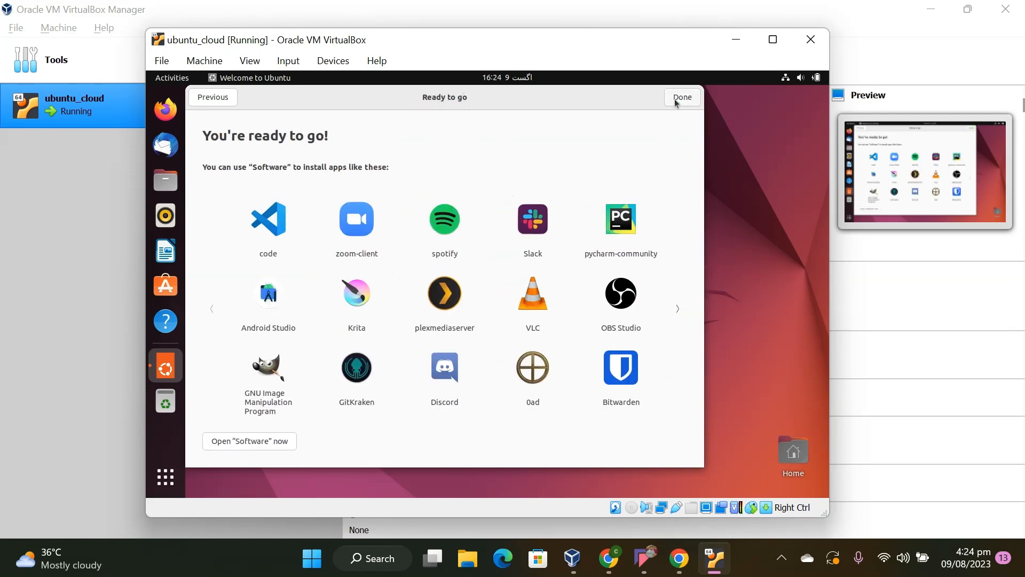
click(675, 103)
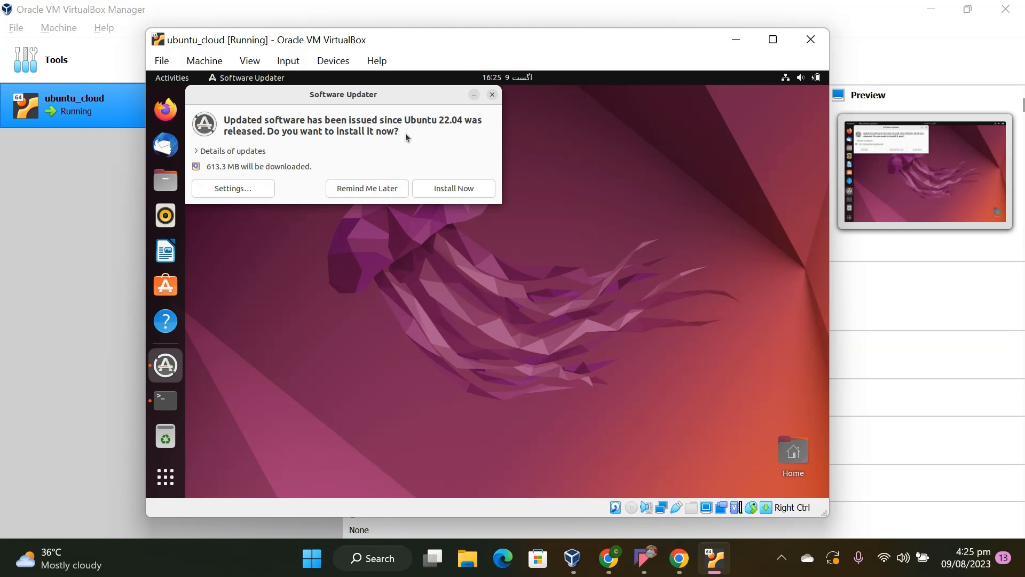
click(494, 95)
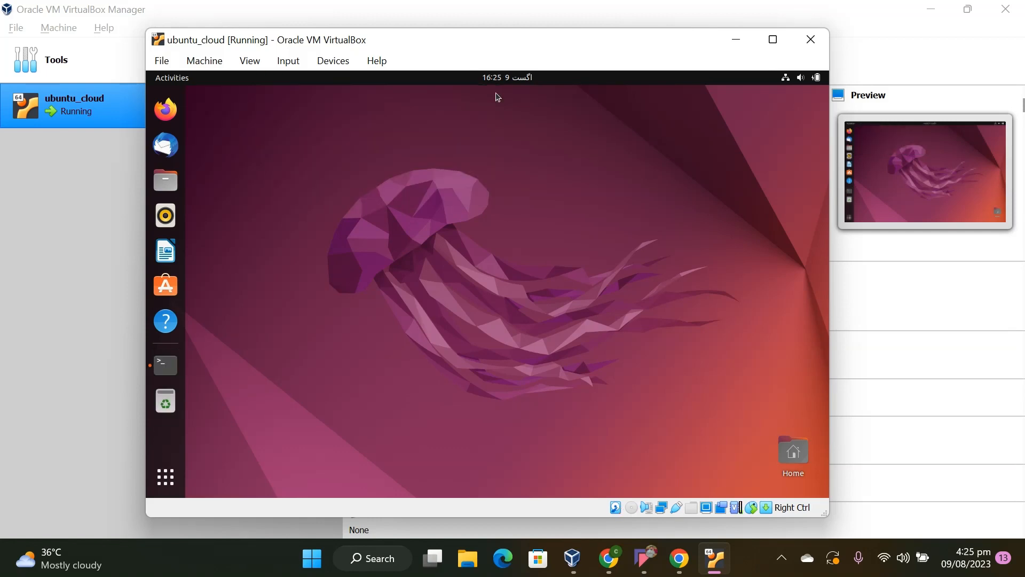
Open a terminal in the Desktop folder and create an empty file with touch cloudcontainer
right_click(404, 154)
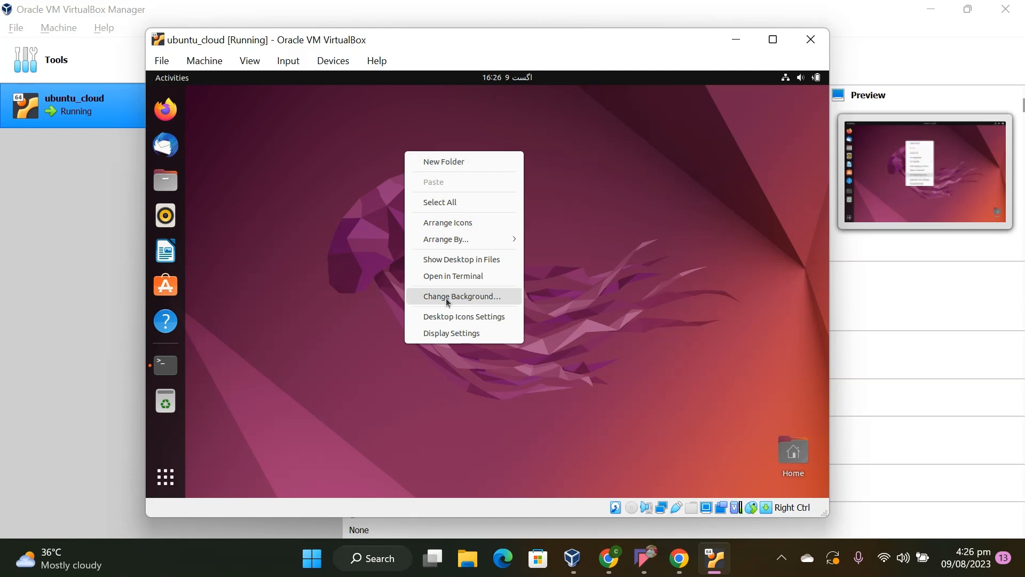
click(453, 275)
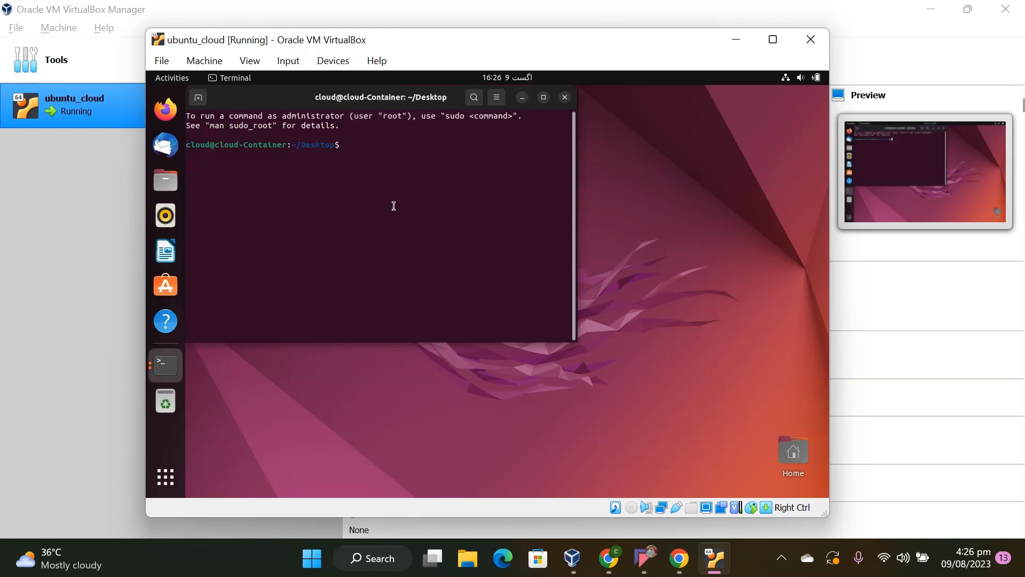
text(toi)
text(uch )
text(cloudco)
text(ntainer)
key(Return)
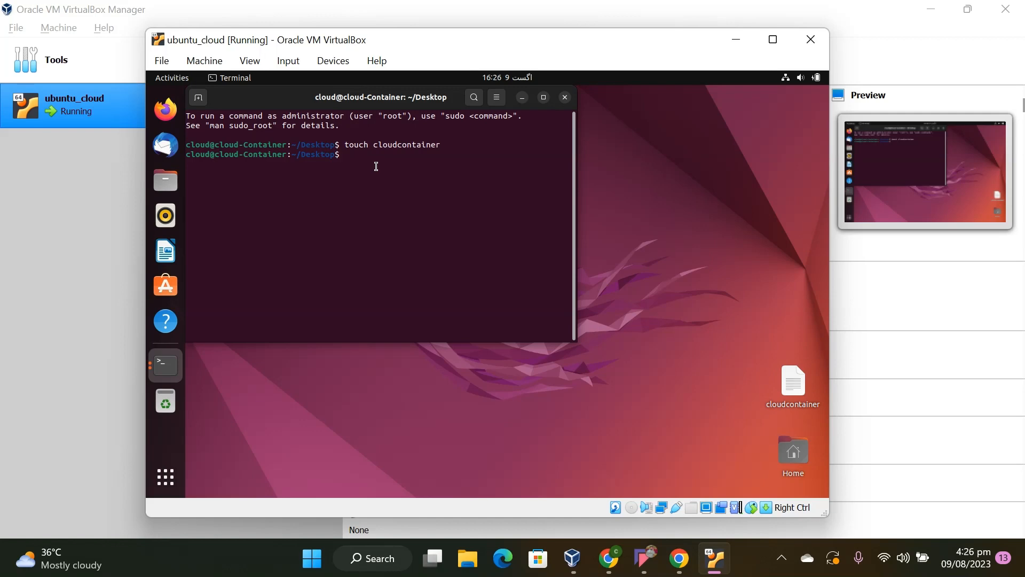
Delete the cloudcontainer file from the desktop by running rm touch cloudcontainer
text(rm touch c)
key(Tab)
key(Return)
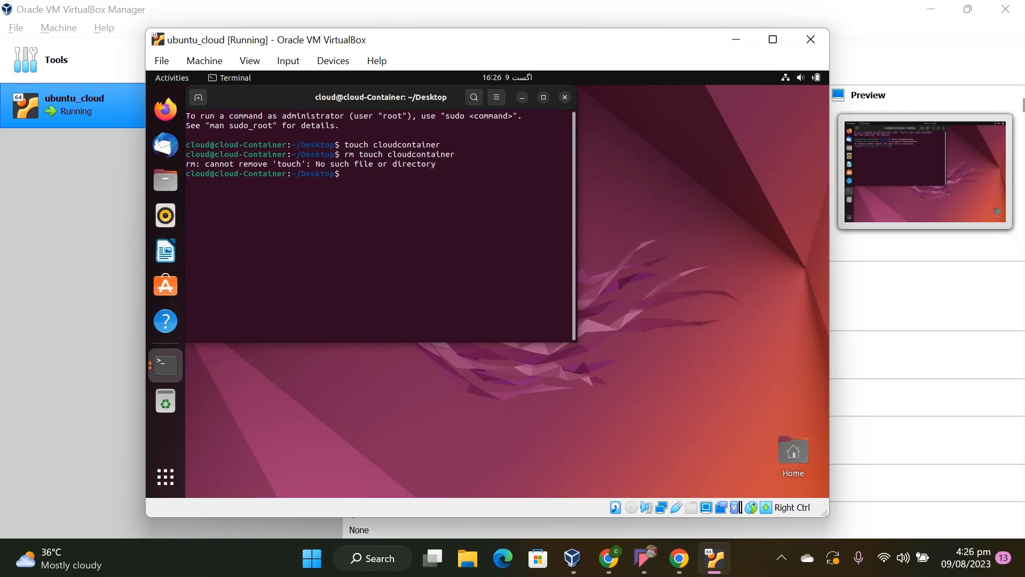
Edit the previous removal command to drop the word touch and try to remove cloudcontainer again
key(Up)
key(Left)
key(Left)
key(Left)
key(Left)
key(Left)
key(Left)
key(Left)
key(Left)
key(Left)
key(Left)
key(Left)
key(Left)
key(Left)
key(Left)
key(BackSpace)
key(BackSpace)
key(BackSpace)
key(BackSpace)
key(BackSpace)
key(BackSpace)
key(Return)
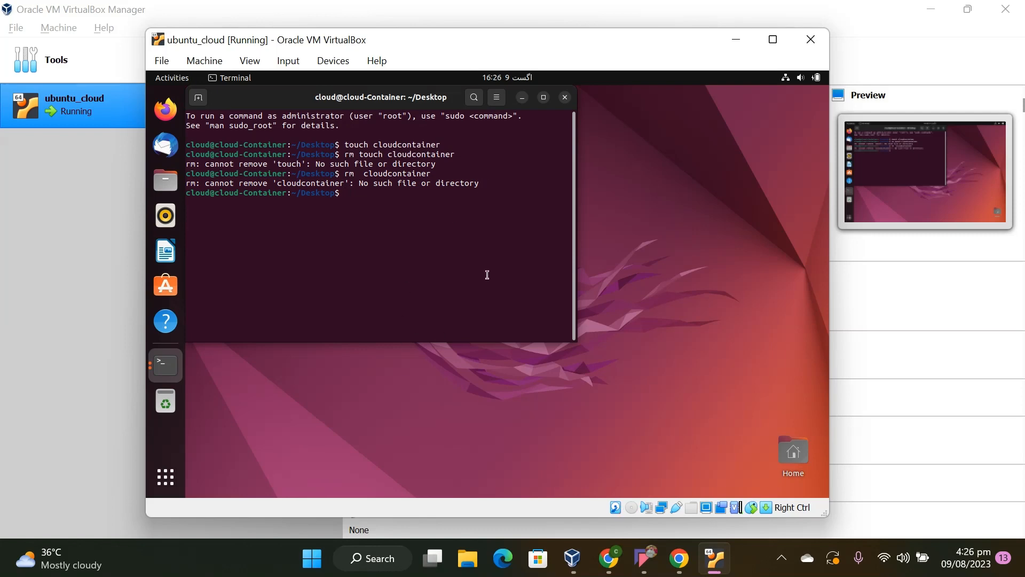